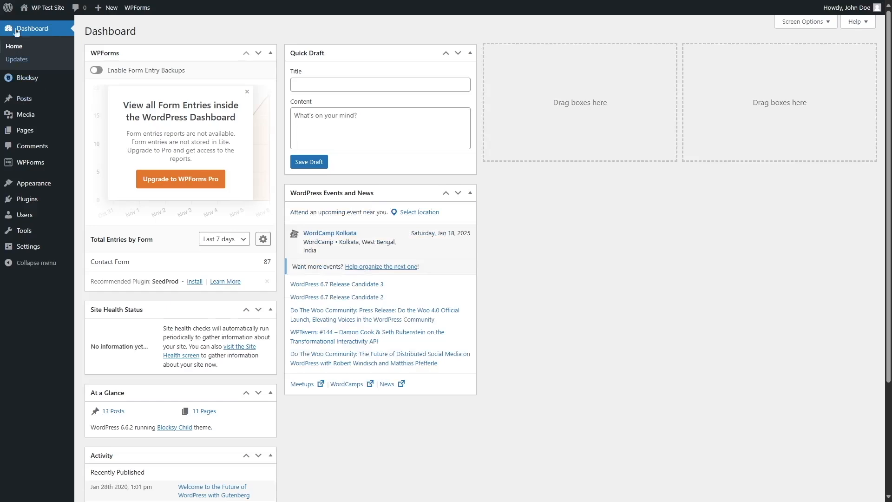
Visit the site's public front page, look over the blog posts and sidebar, and return to the admin dashboard
click(33, 24)
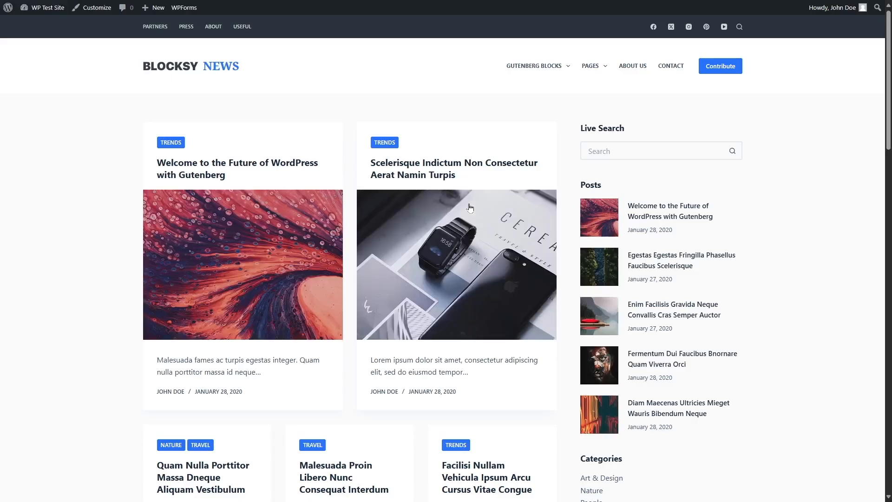
scroll(470, 199, down, 8)
scroll(473, 197, down, 13)
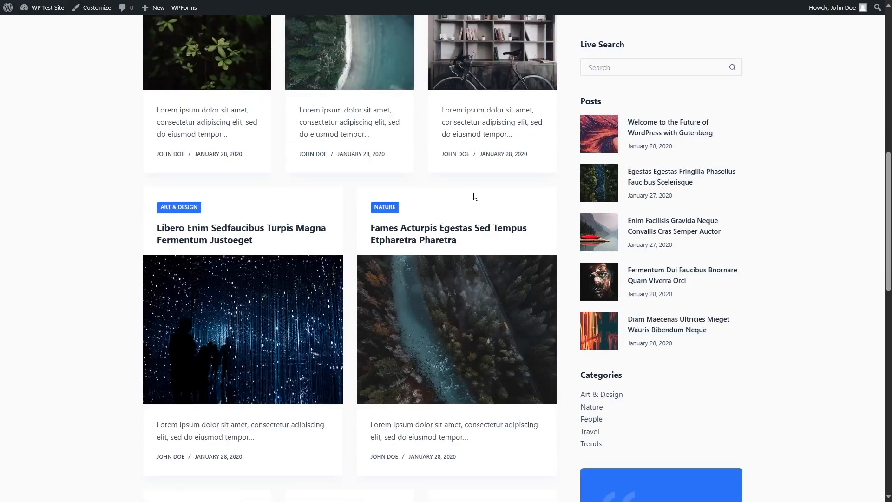
scroll(473, 197, up, 5)
scroll(316, 309, up, 15)
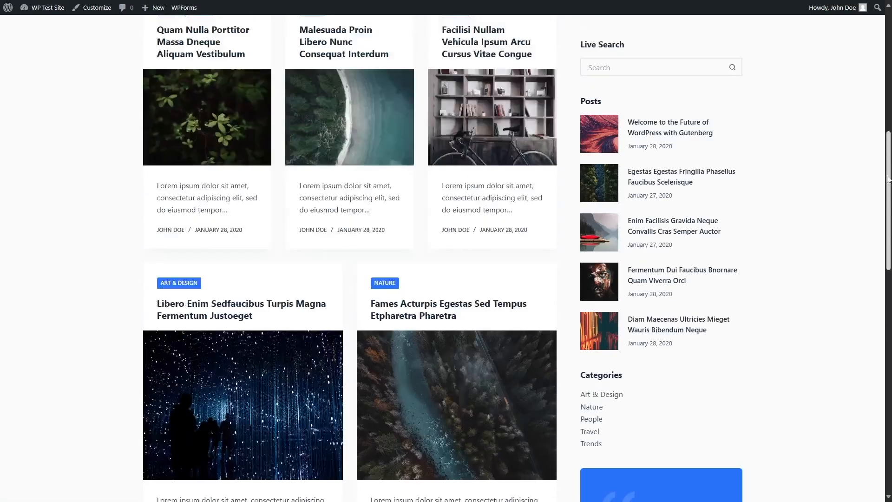
scroll(262, 312, down, 3)
scroll(284, 310, up, 3)
click(51, 24)
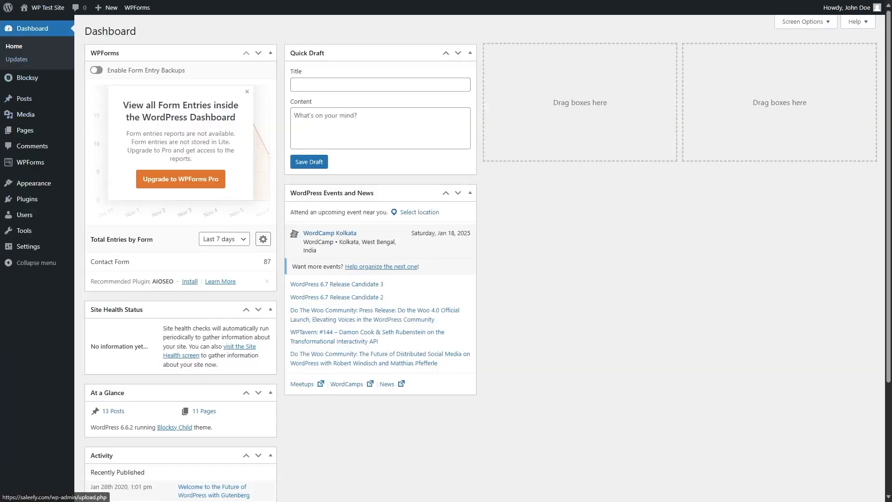
Install and activate the "Jetpack – WP Security, Backup, Speed, & Growth" plugin from the featured plugins
mouse_move(29, 201)
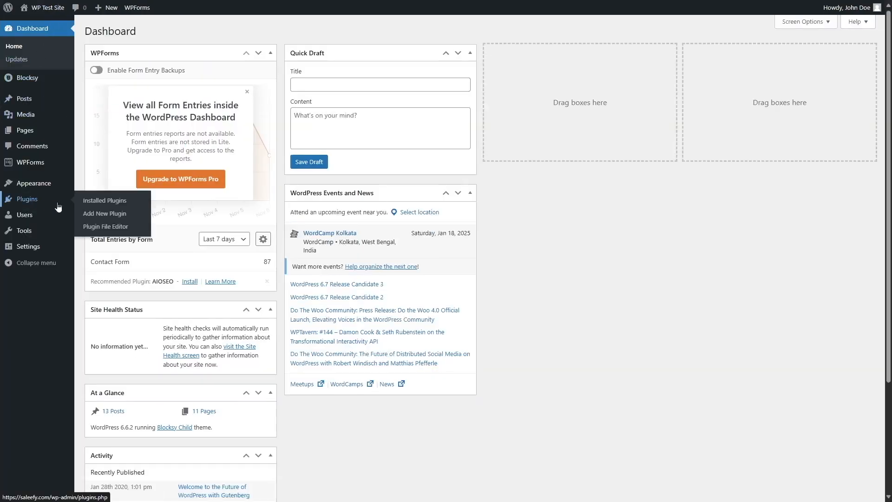
click(98, 218)
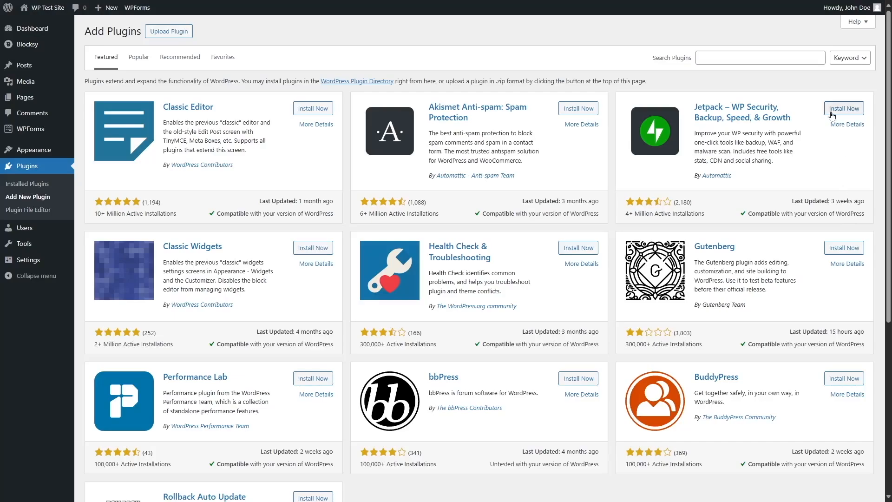
click(855, 109)
click(858, 112)
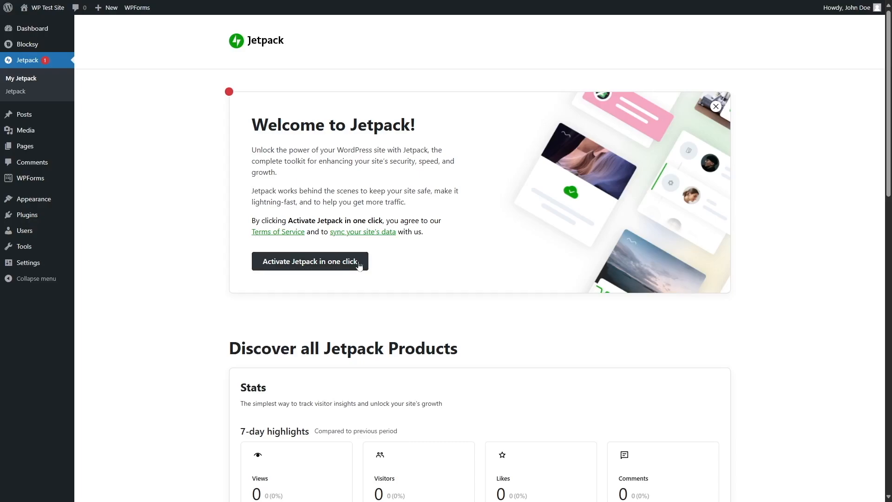
Activate Jetpack's one-click site connection and skip the onboarding questionnaire
click(310, 268)
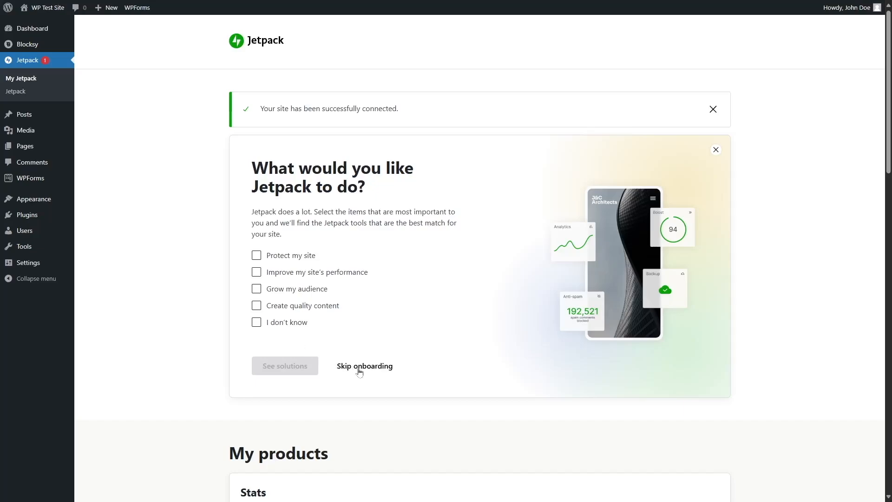
click(378, 370)
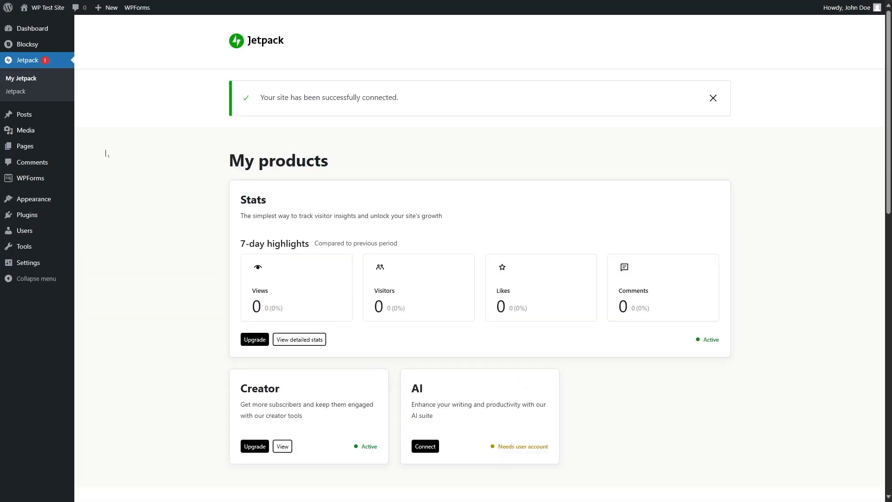
From Jetpack's Newsletter settings, connect a WordPress.com user account by creating one with the email address, username and account password
click(25, 92)
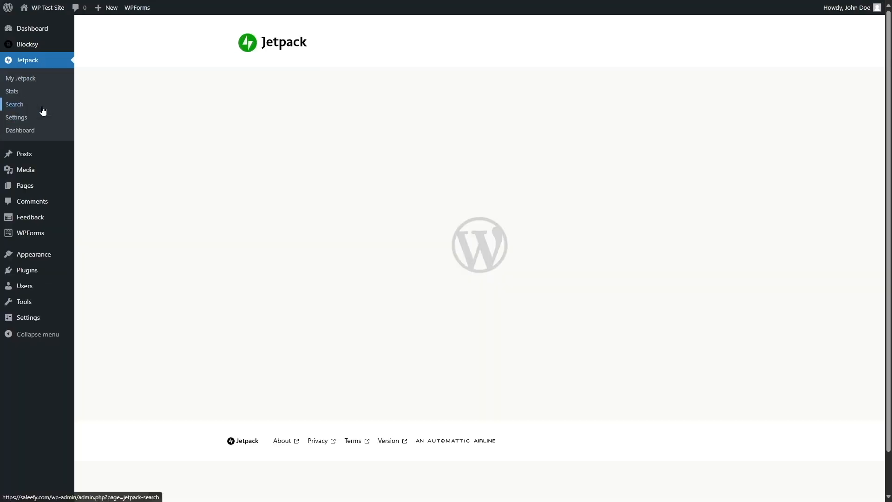
click(20, 121)
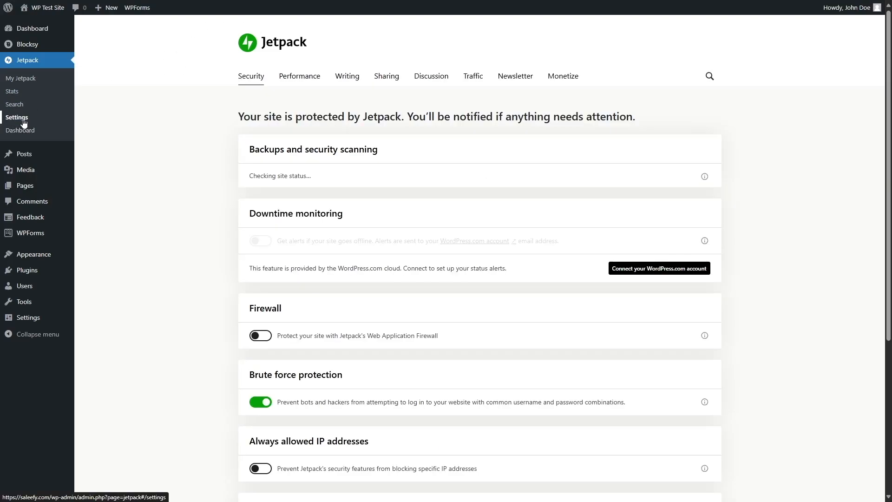
click(529, 78)
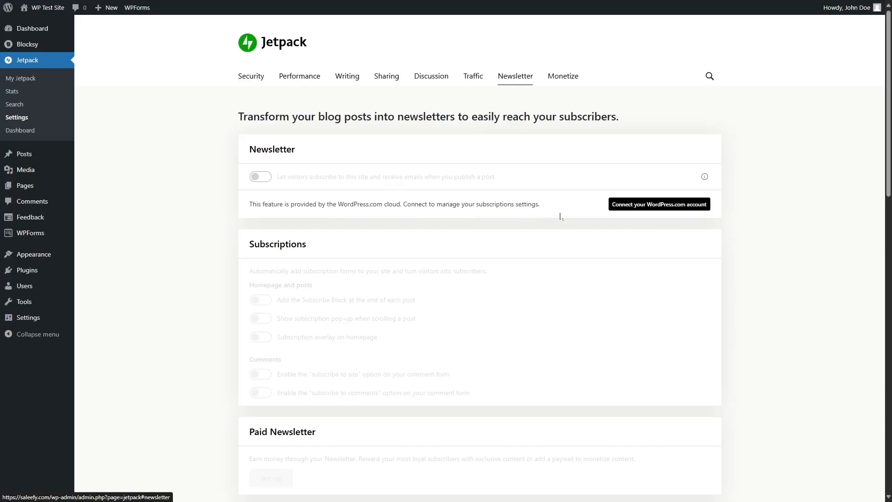
click(670, 205)
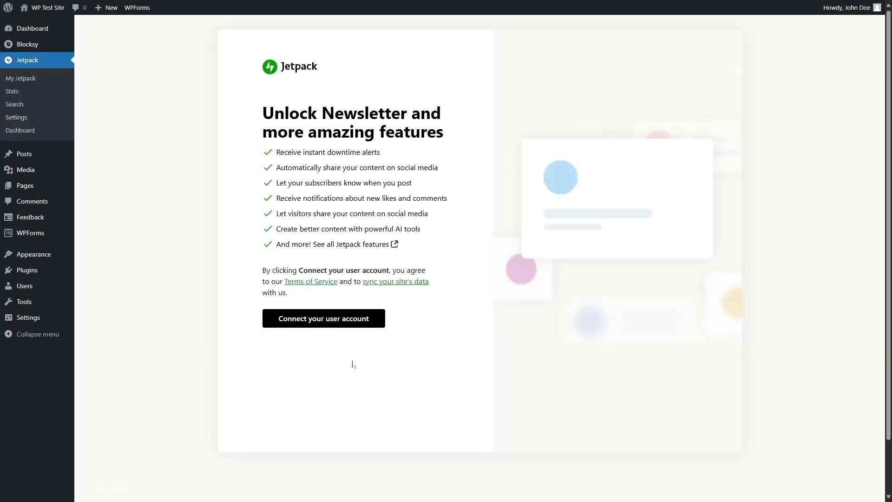
click(307, 322)
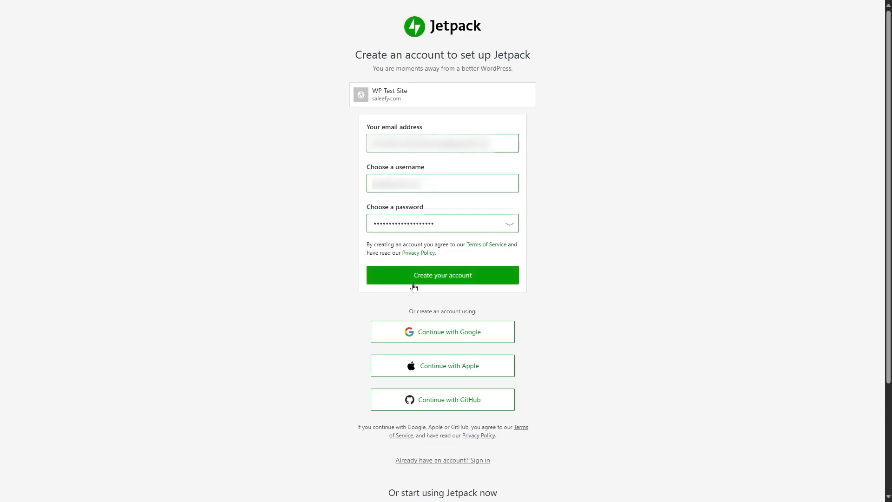
click(444, 281)
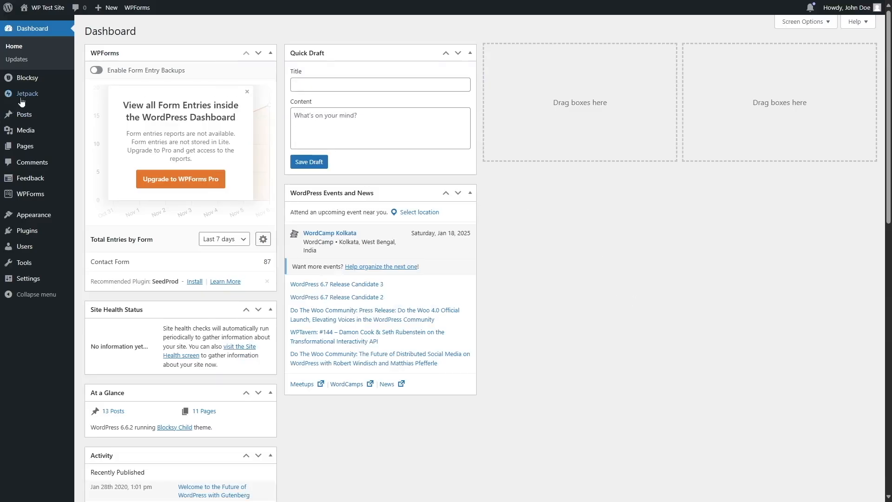
In Jetpack's Newsletter settings, enable letting visitors subscribe to the site and receive emails when a post is published
mouse_move(32, 94)
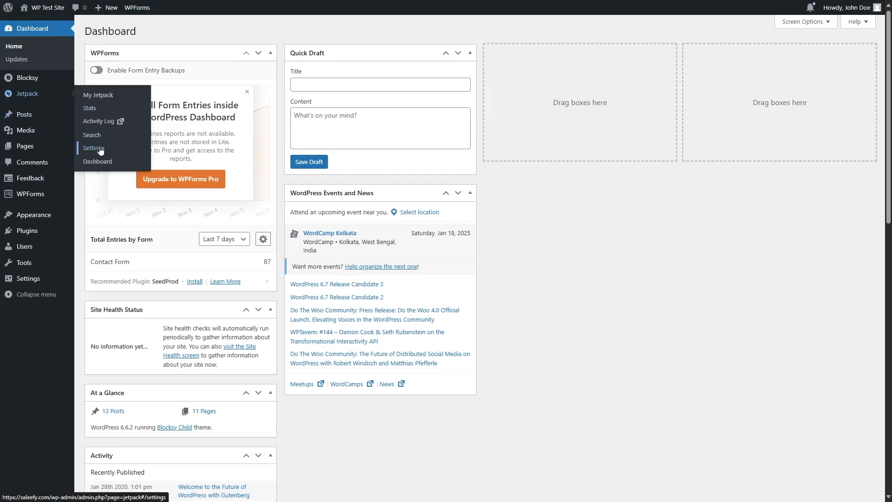
click(94, 148)
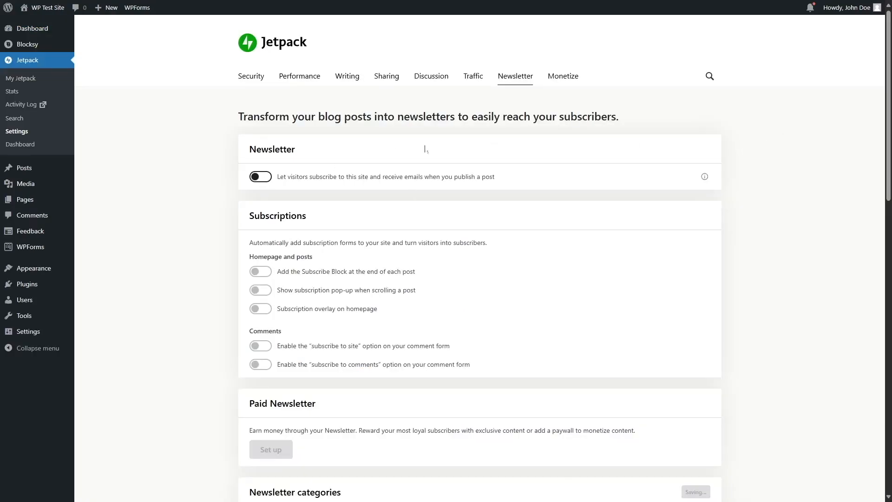
click(261, 179)
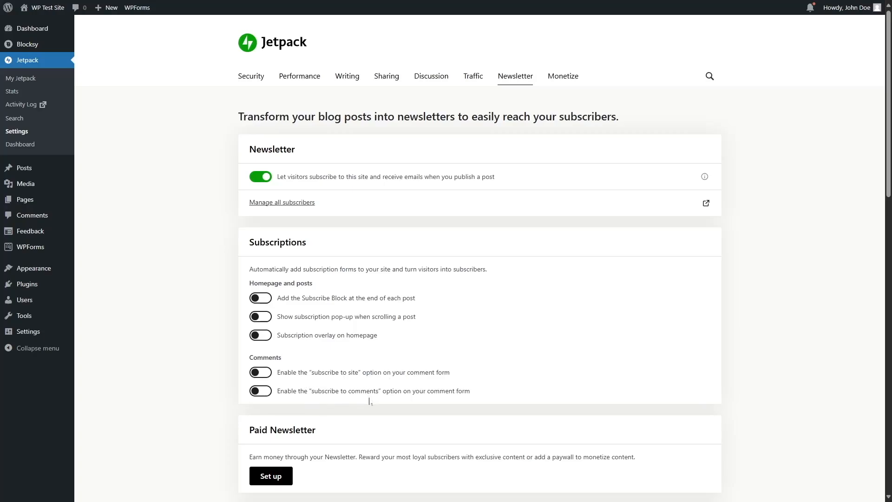
Try enabling newsletter categories and switch the option back off
scroll(369, 400, down, 2)
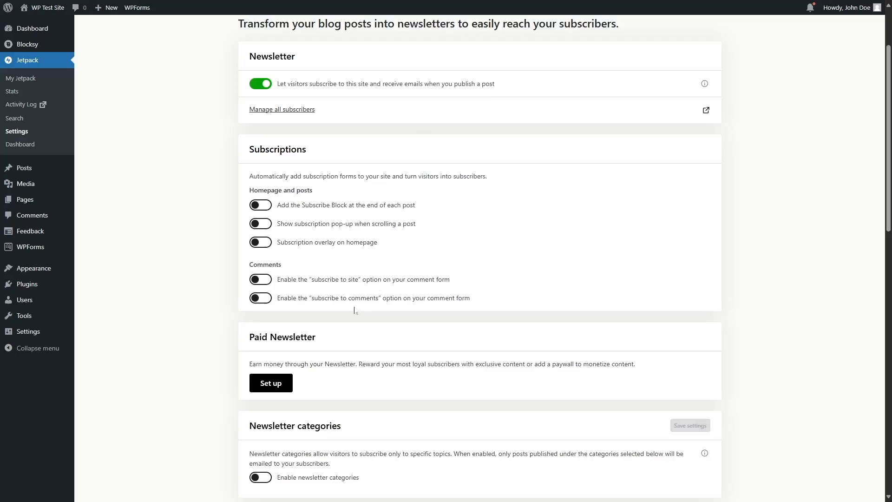
scroll(352, 314, up, 2)
scroll(352, 315, down, 3)
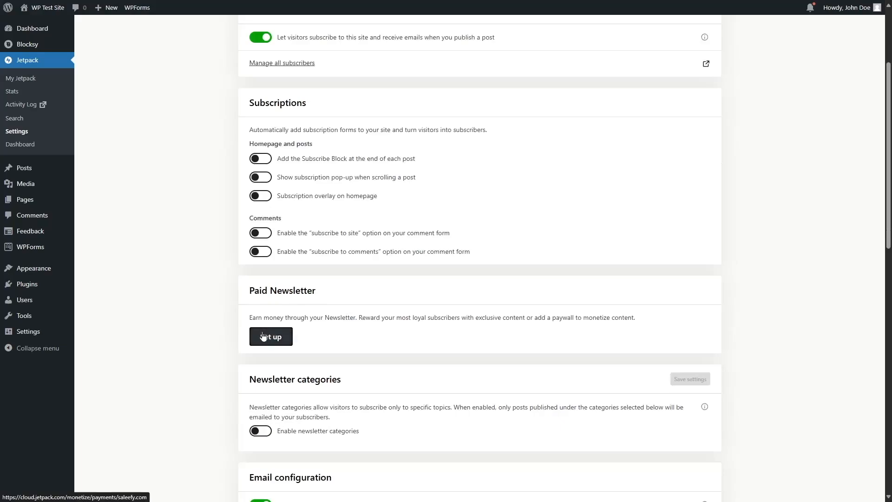
scroll(270, 336, down, 2)
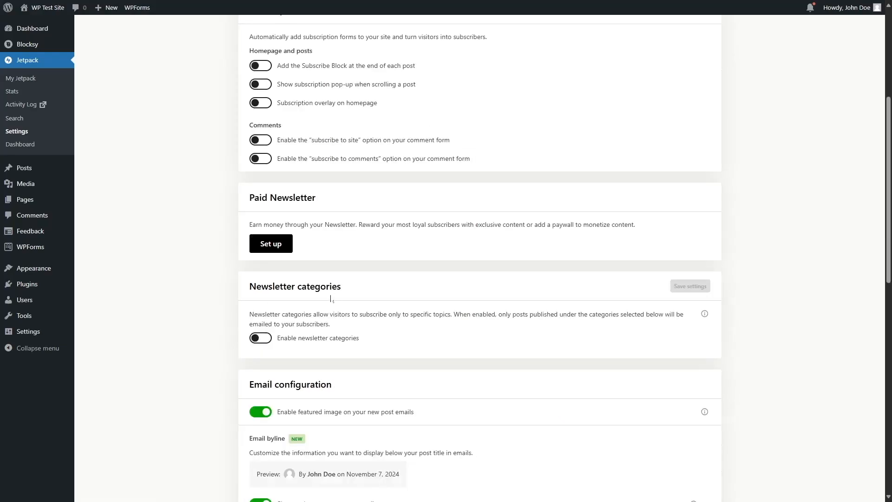
click(263, 340)
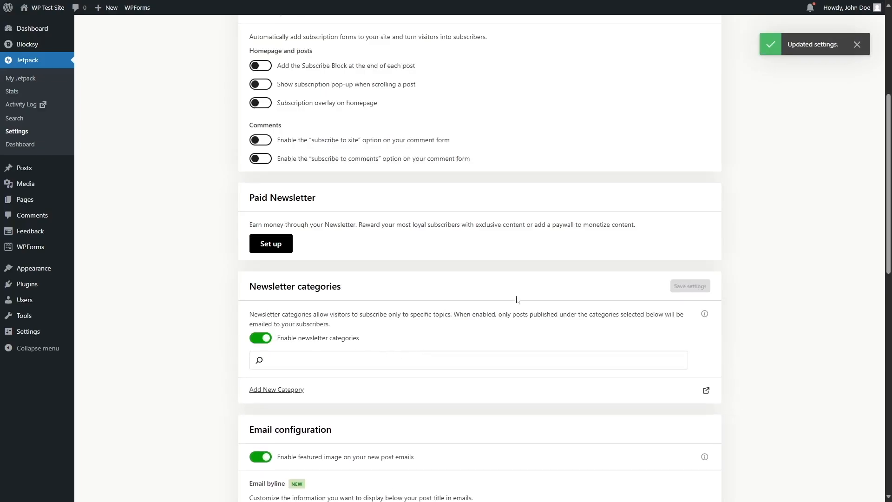
click(256, 339)
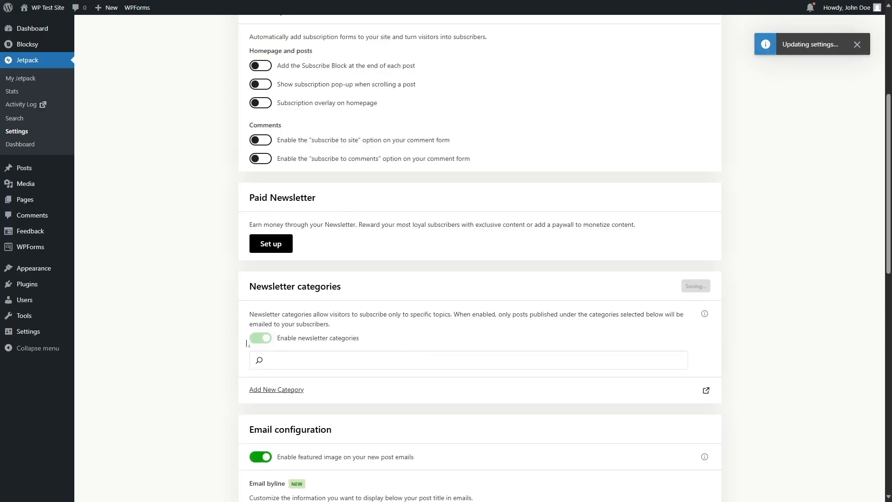
In the email configuration, turn off the author avatar and set new post emails to include only the Excerpt
scroll(221, 316, down, 2)
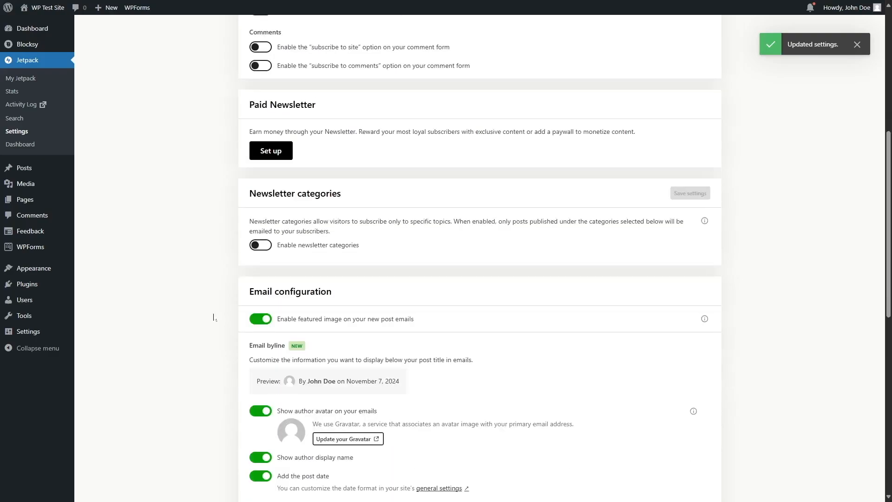
scroll(716, 267, up, 2)
scroll(697, 273, down, 3)
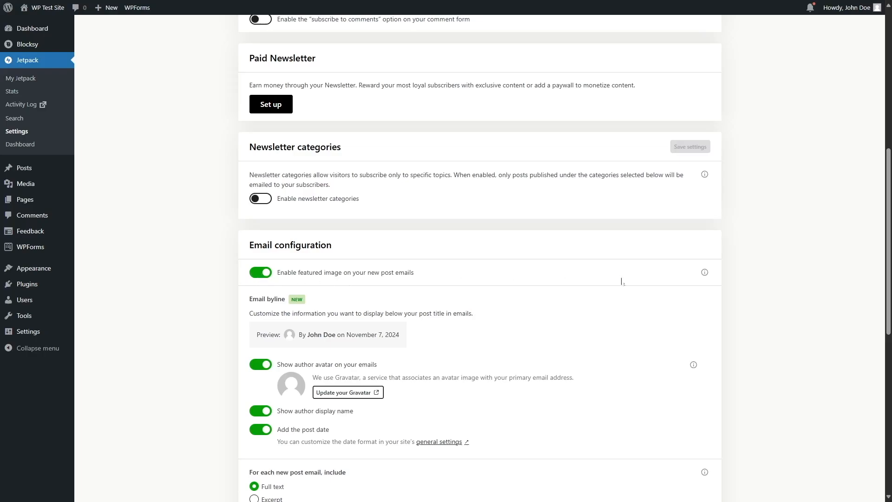
scroll(621, 281, up, 5)
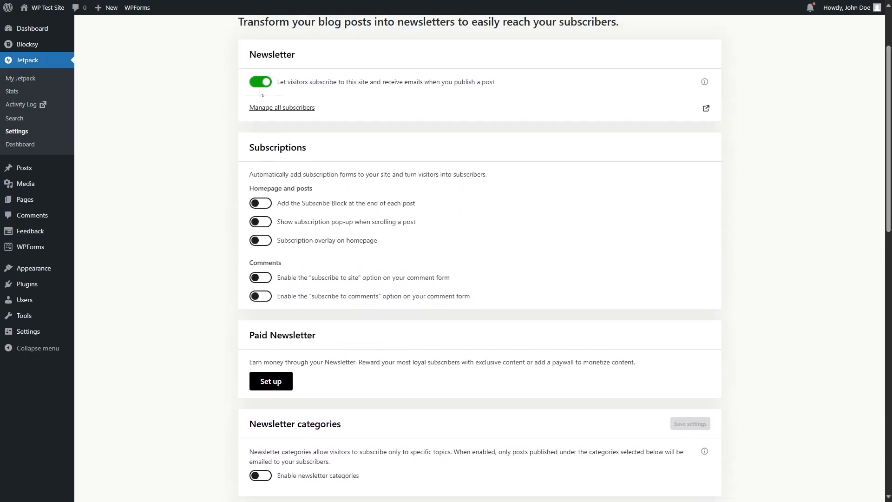
scroll(880, 226, down, 5)
scroll(880, 225, down, 2)
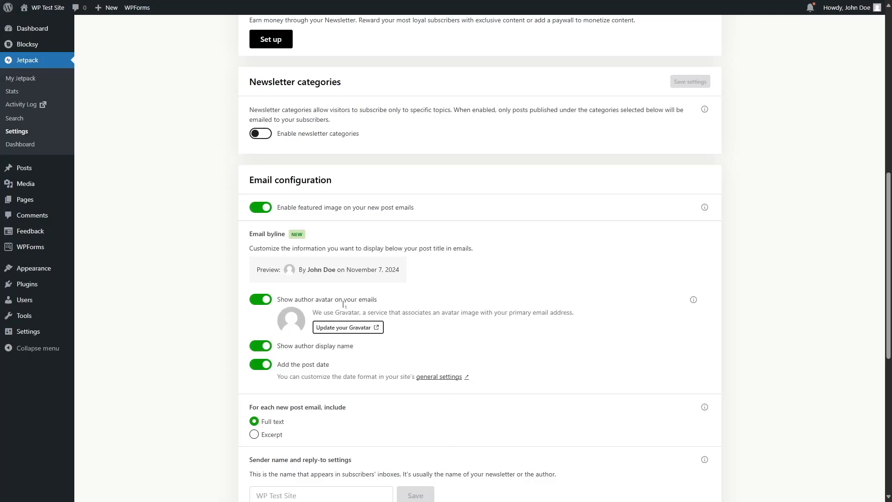
click(261, 301)
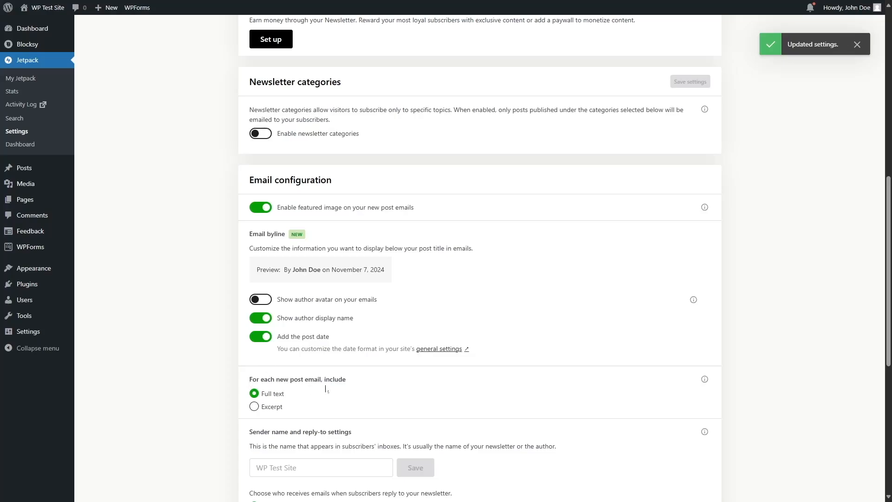
click(255, 407)
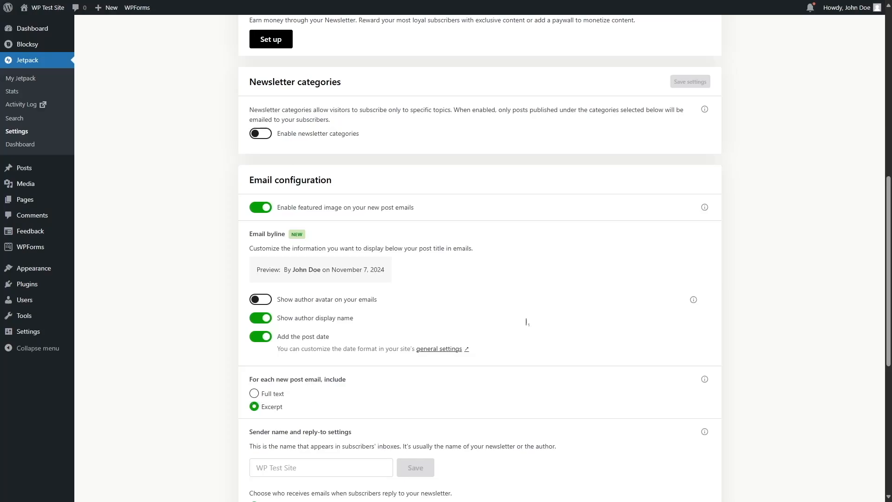
Try making newsletter replies a public comment on the post, and set the option back to "Replies are not allowed"
scroll(442, 322, down, 3)
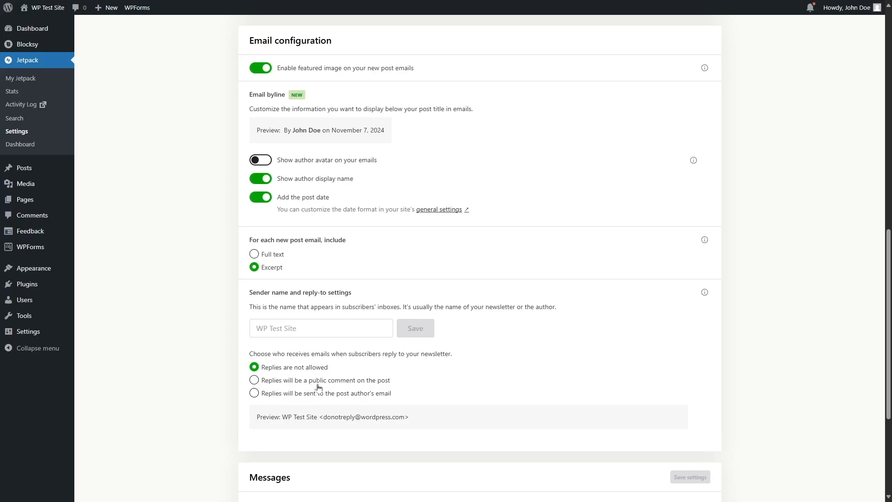
click(254, 381)
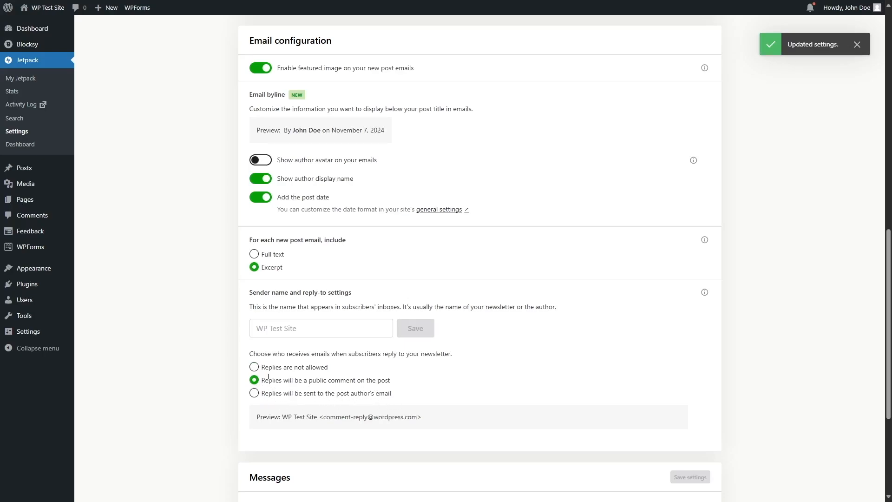
click(258, 370)
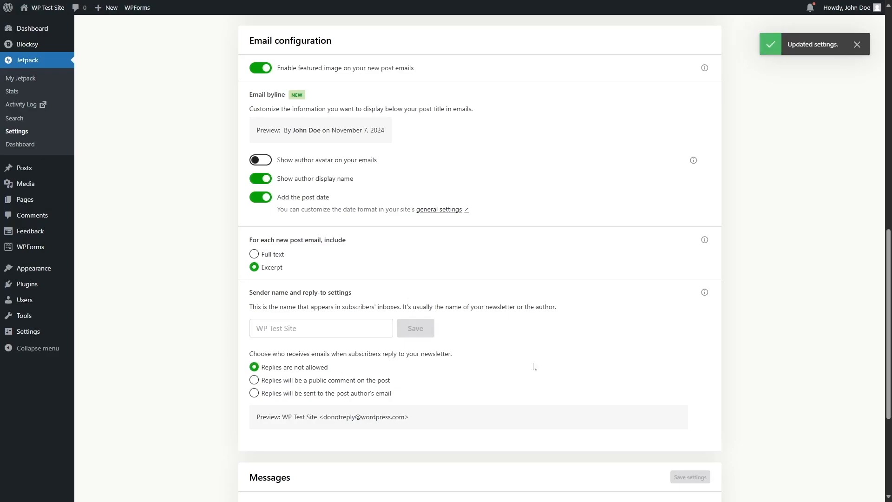
Review the welcome email message field under Messages and dismiss the settings notification
scroll(511, 358, down, 4)
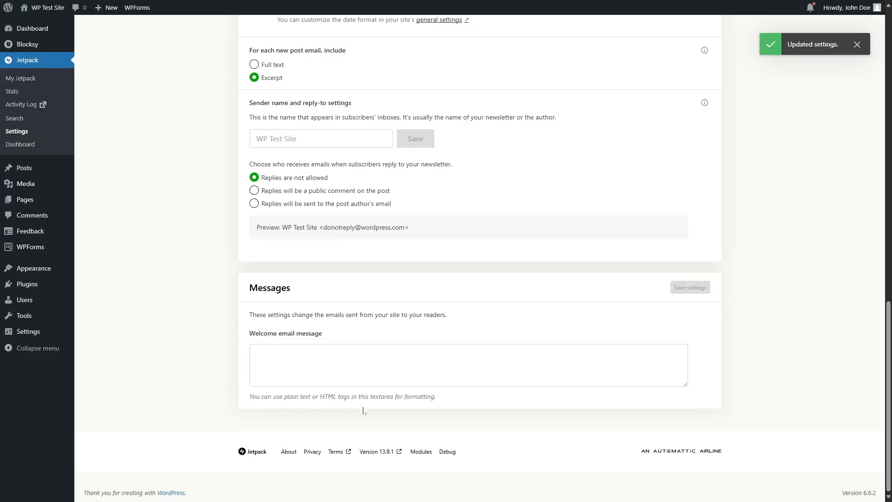
click(376, 381)
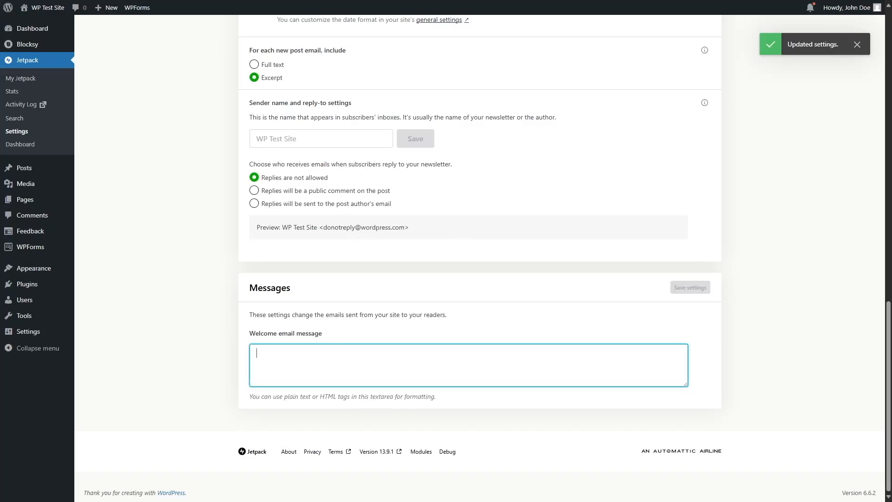
click(855, 50)
scroll(836, 149, up, 14)
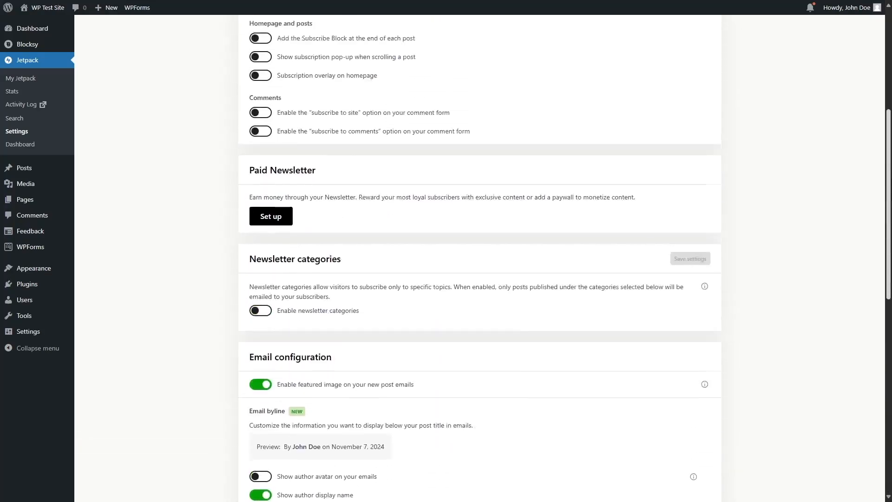
Turn on the Subscribe Block at the end of each post and the subscription pop-up when scrolling a post
scroll(221, 277, up, 2)
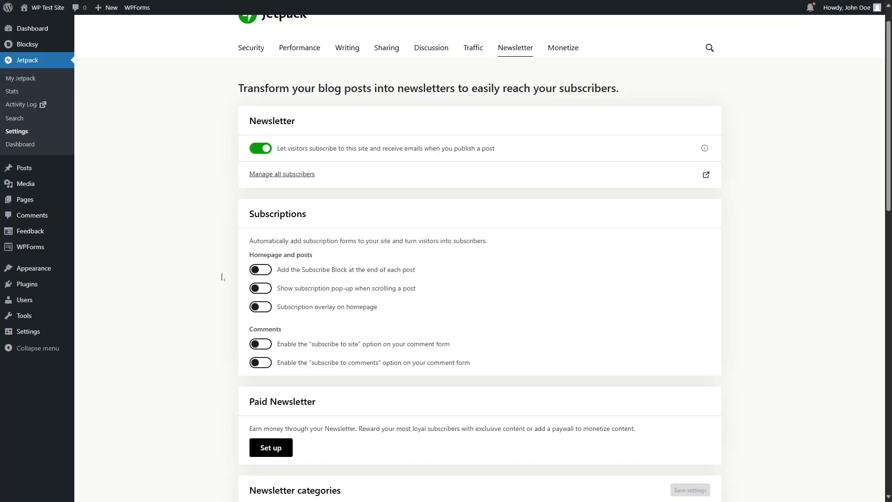
click(264, 272)
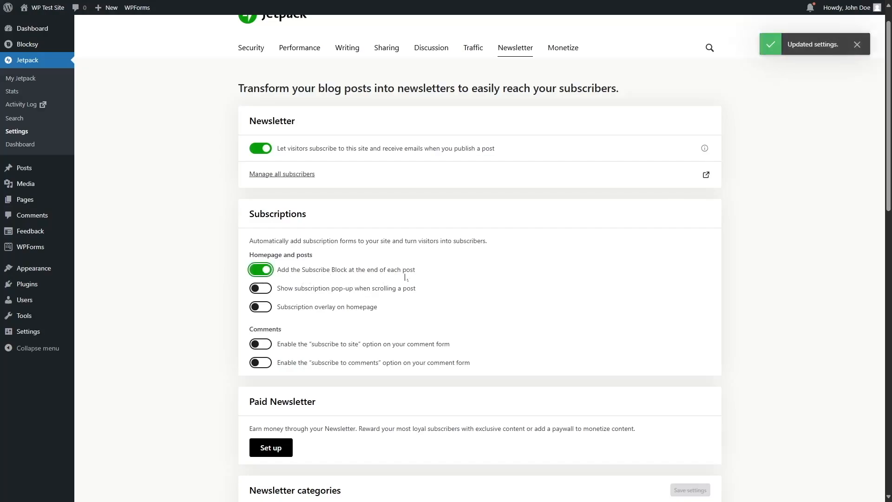
click(269, 295)
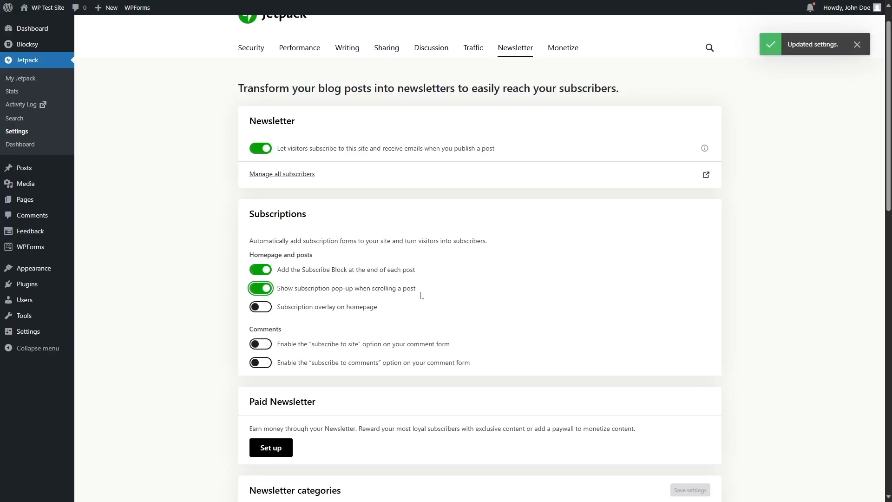
Toggle the featured image option for new post emails in the email configuration
scroll(729, 426, up, 4)
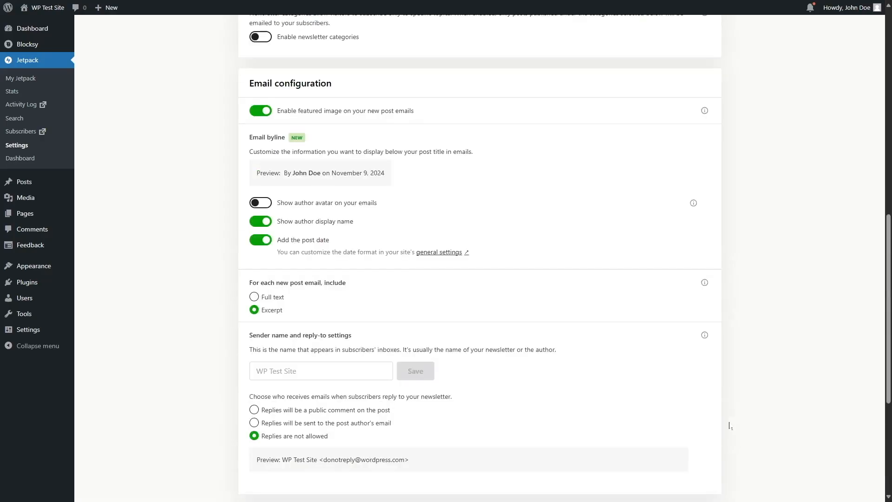
click(268, 113)
scroll(804, 290, up, 11)
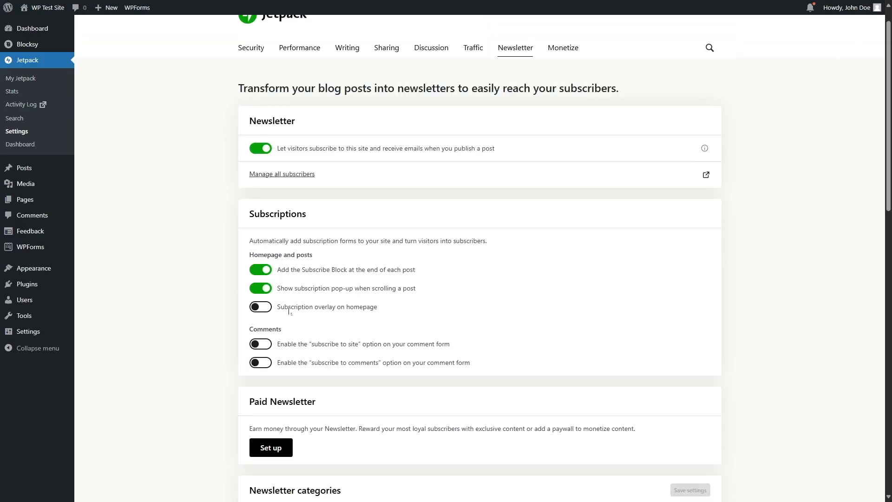
On the live site, open the post "Welcome to the Future of WordPress with Gutenberg" and continue reading past the subscription pop-up
scroll(177, 357, up, 1)
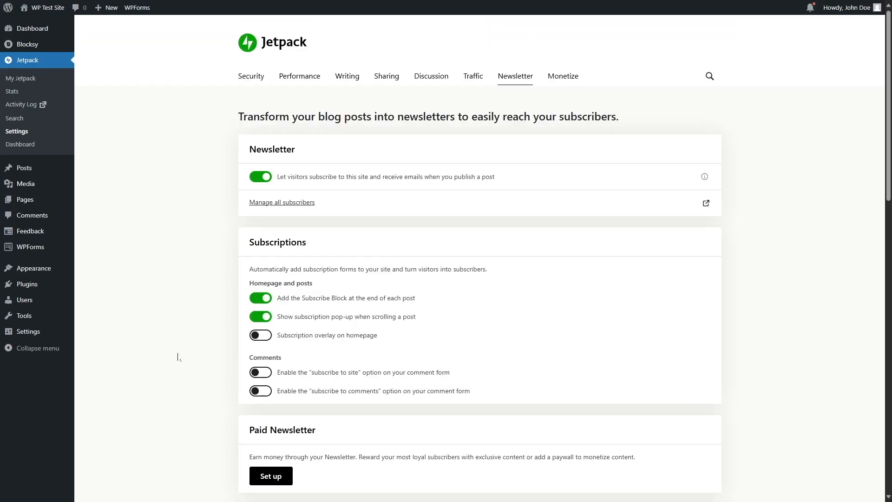
mouse_move(46, 7)
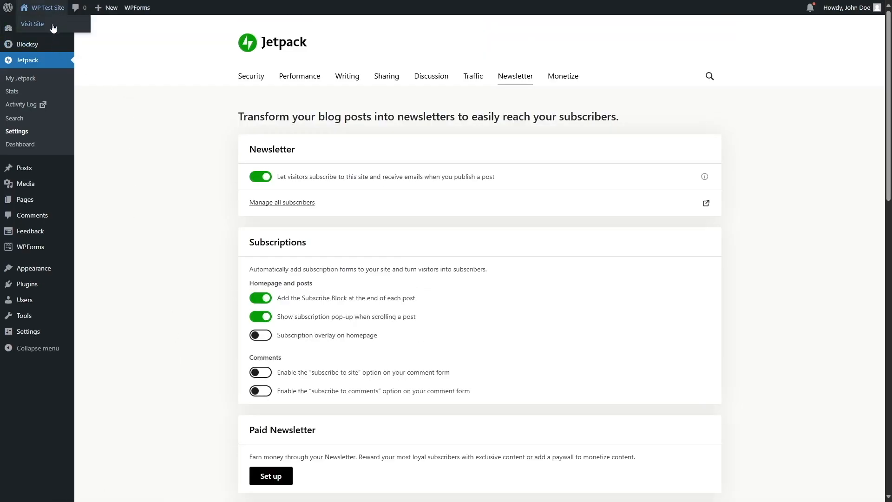
click(53, 24)
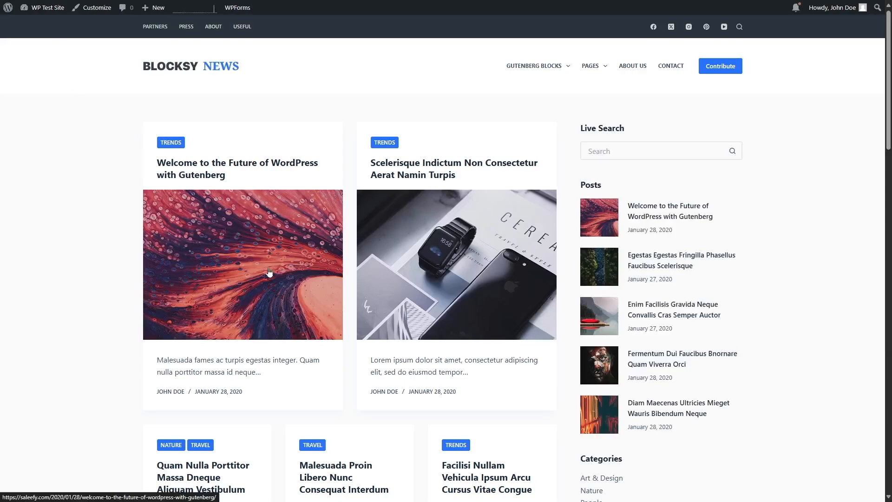
click(246, 275)
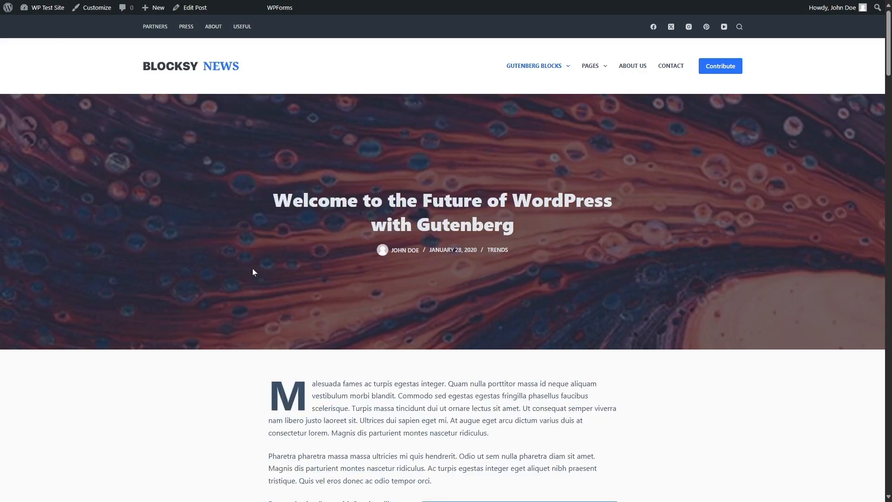
scroll(244, 251, down, 1)
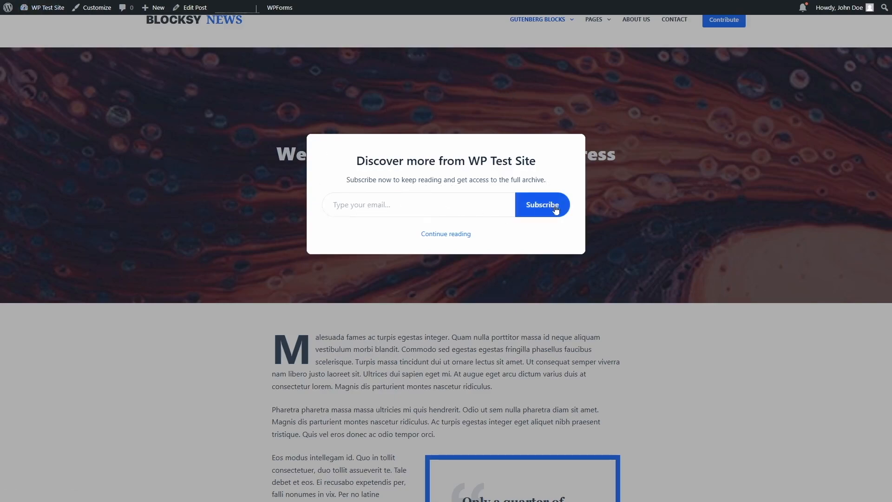
click(447, 235)
Examine the subscribe form at the end of the post and the page area below it down to the footer
scroll(450, 239, down, 10)
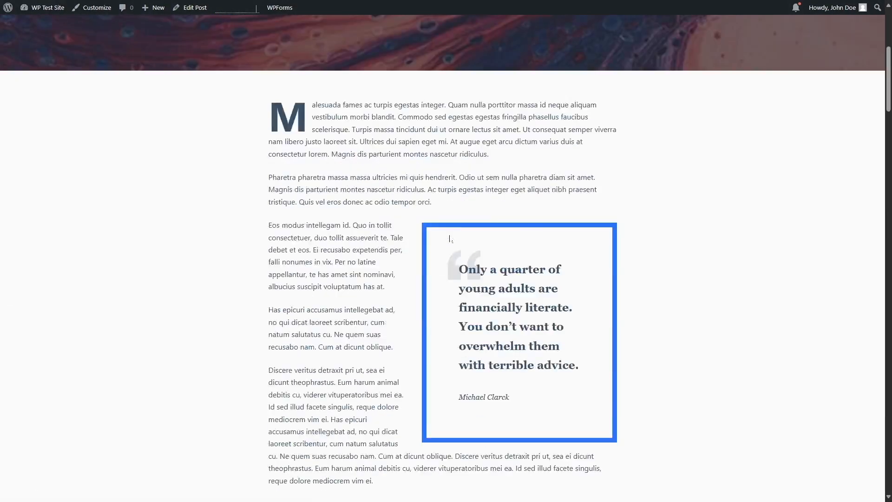
drag(886, 124, 885, 414)
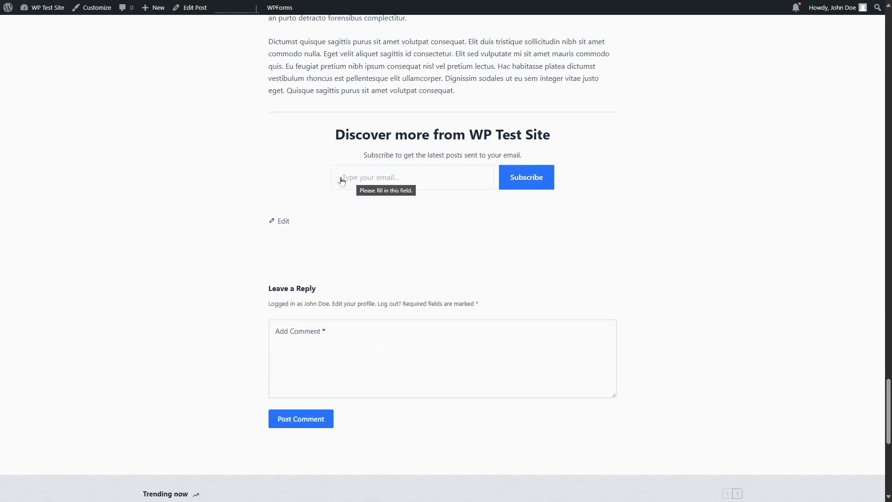
click(354, 183)
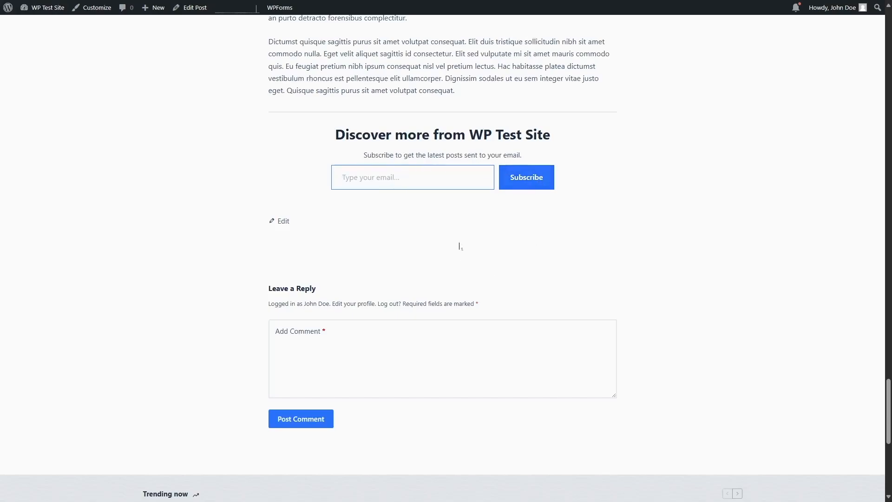
click(685, 315)
drag(888, 412, 888, 459)
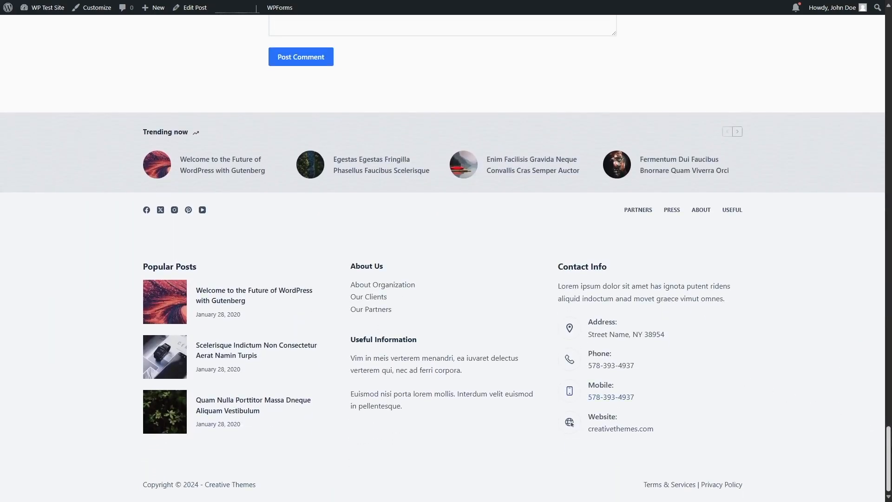
scroll(788, 398, up, 6)
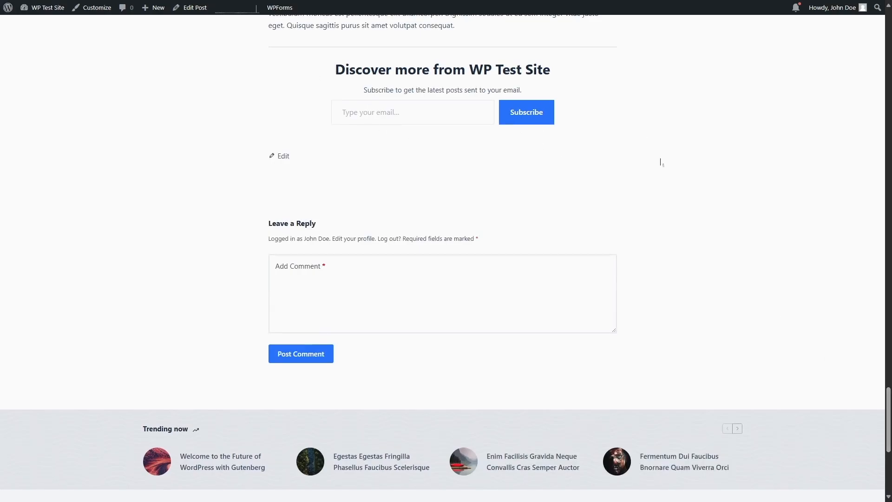
drag(889, 407, 880, 32)
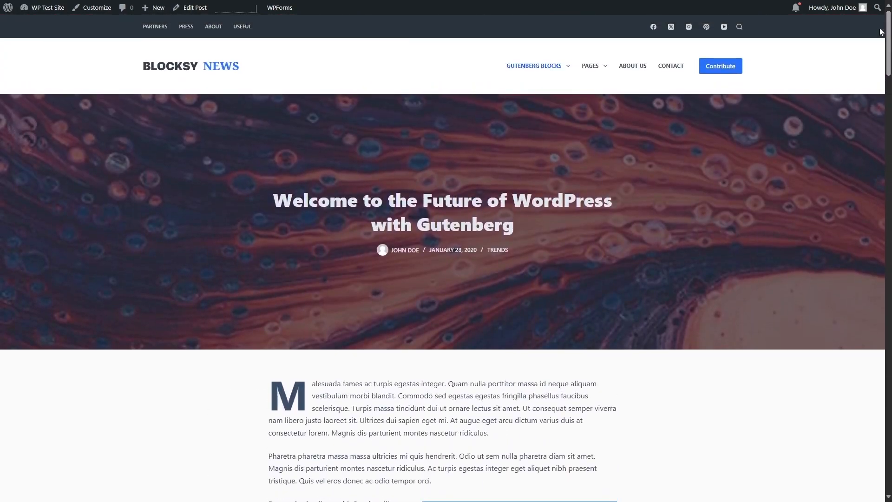
Return to the site's homepage and look over its posts, sidebar and footer
click(181, 66)
scroll(570, 424, down, 20)
drag(890, 403, 888, 70)
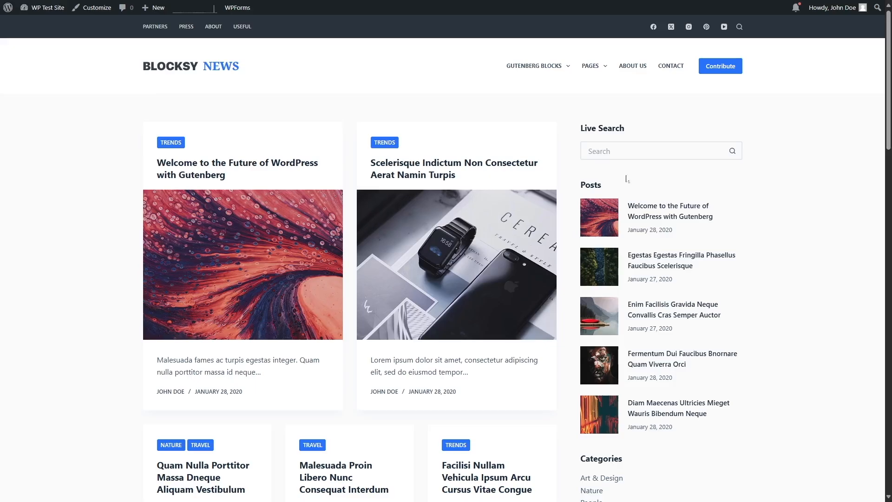
scroll(588, 402, down, 15)
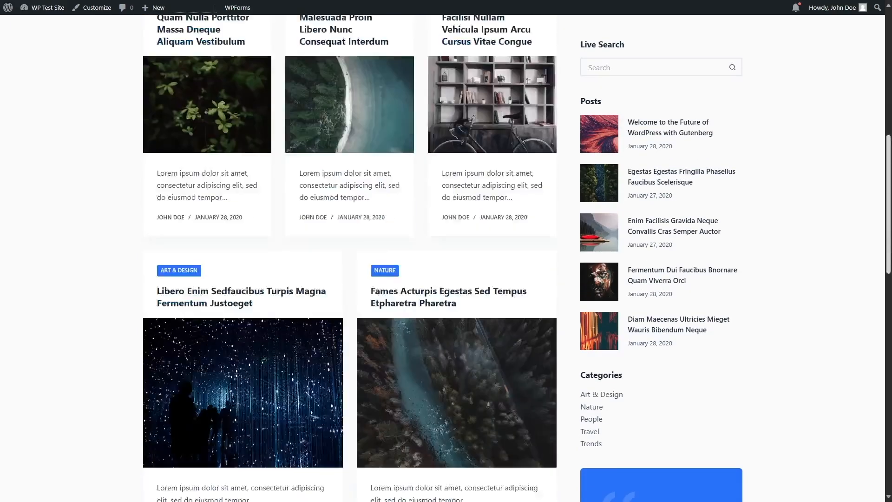
scroll(588, 403, up, 15)
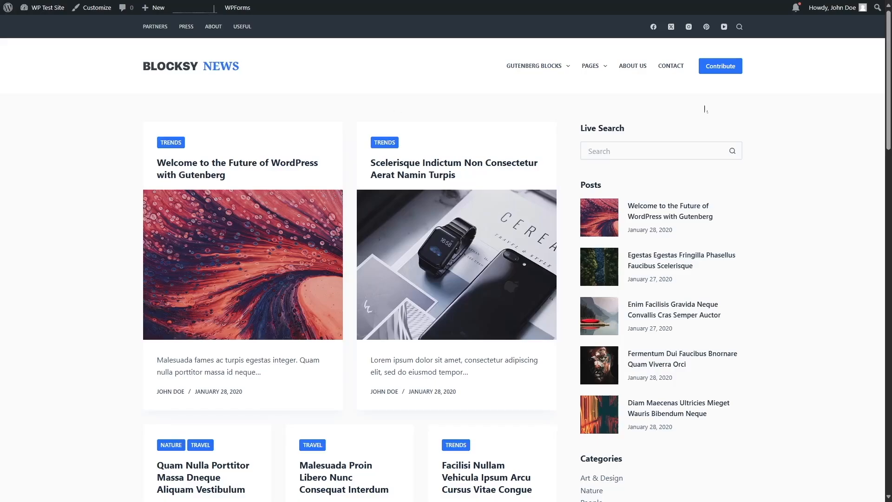
scroll(613, 109, down, 15)
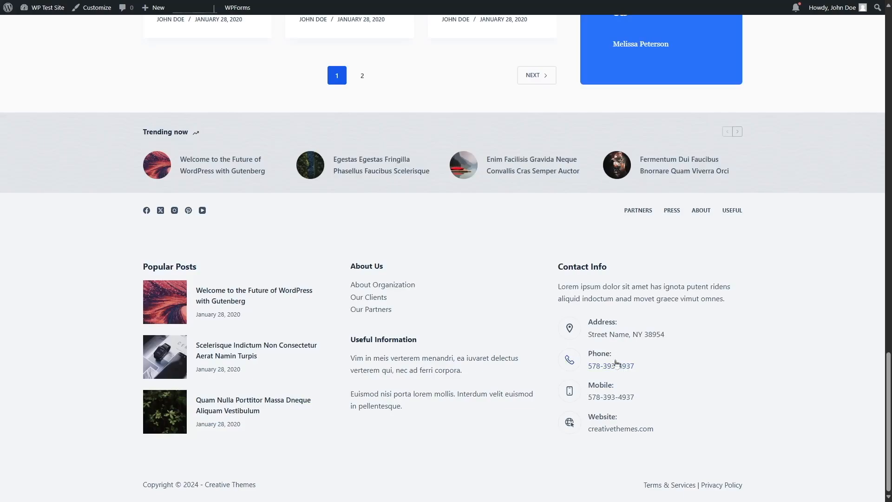
scroll(617, 364, up, 15)
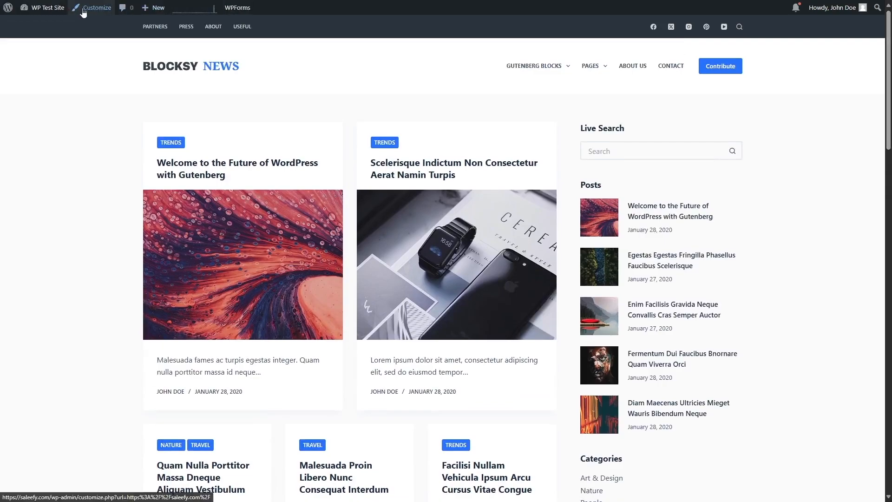
Customize the site's global footer and open Widget Area 1 for editing
click(89, 15)
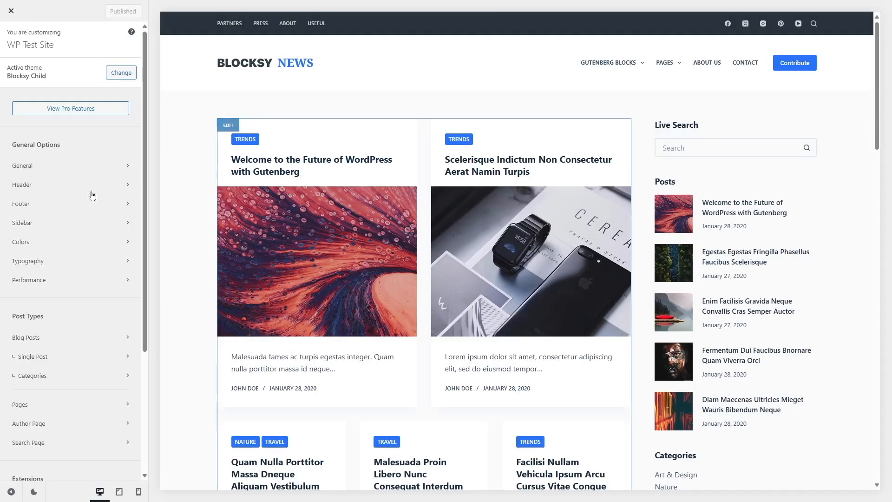
click(55, 207)
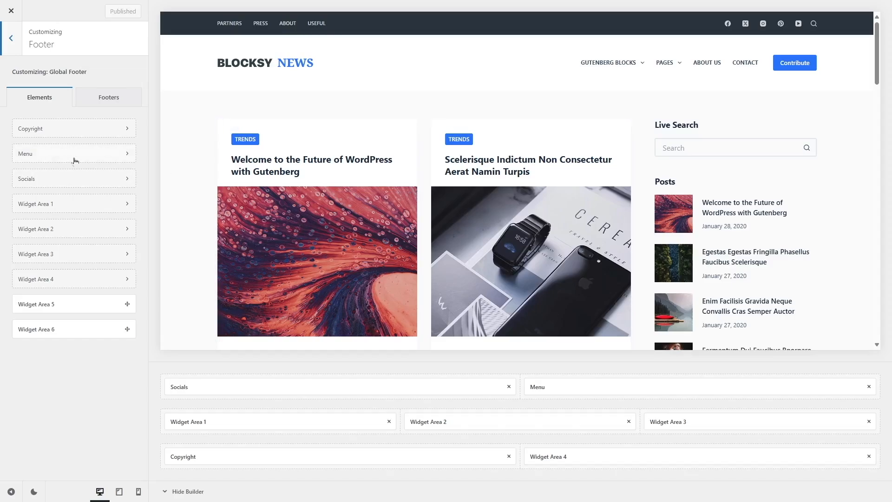
drag(877, 61, 876, 330)
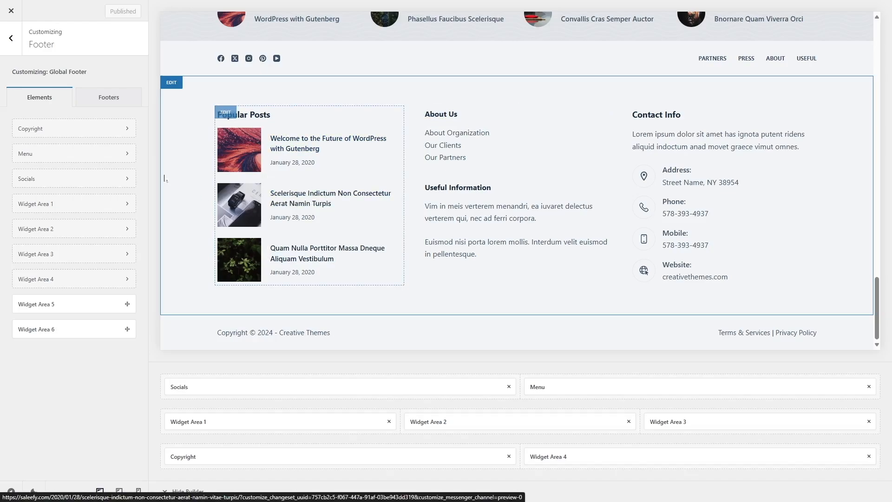
click(198, 423)
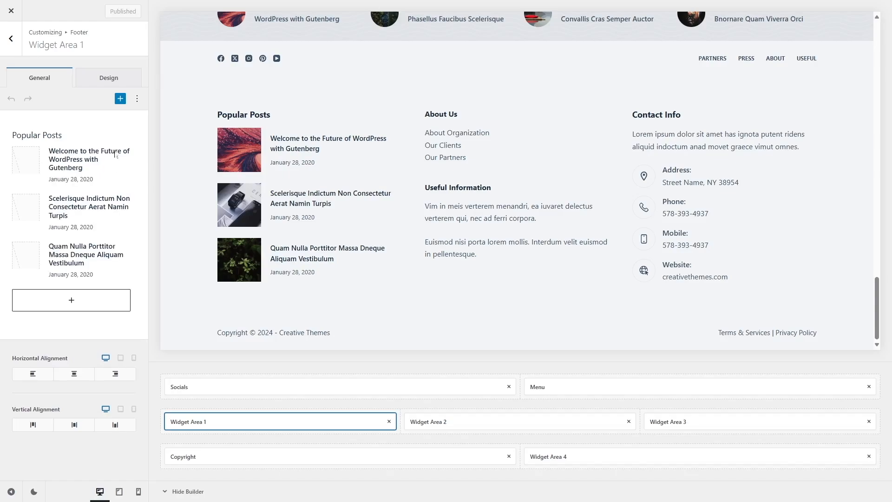
Delete the post list block under the Popular Posts heading in Widget Area 1
click(137, 150)
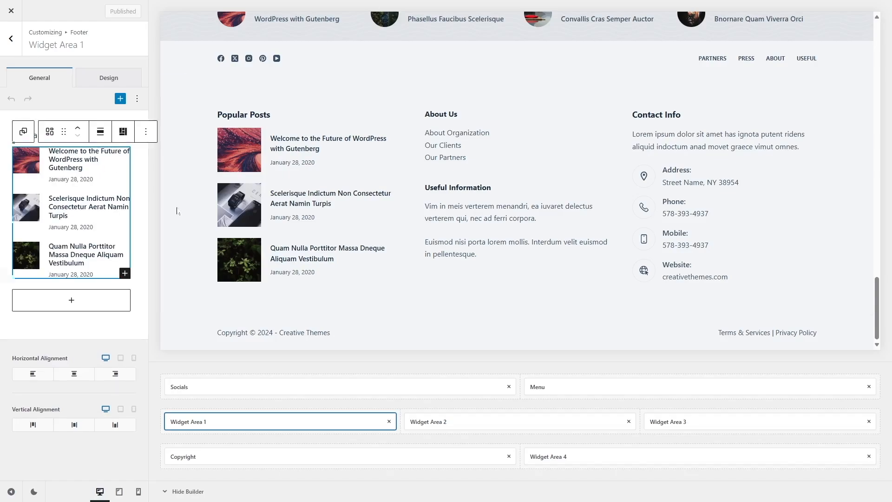
click(148, 144)
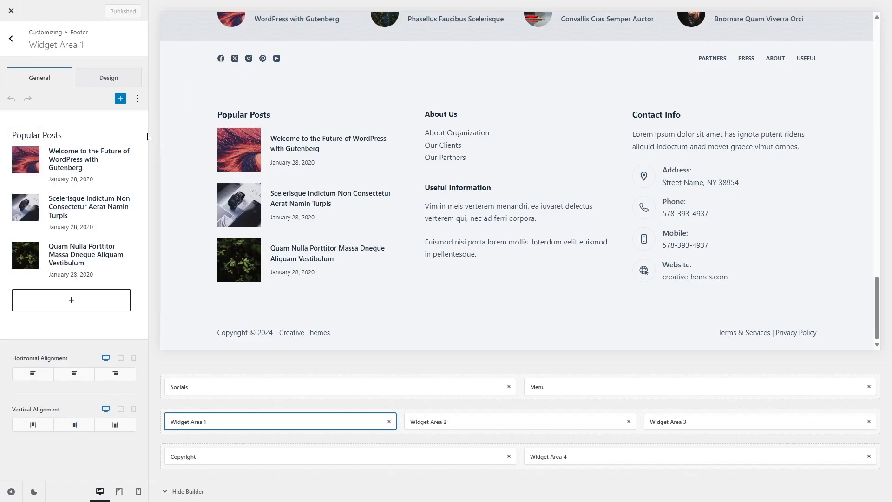
click(85, 150)
click(145, 131)
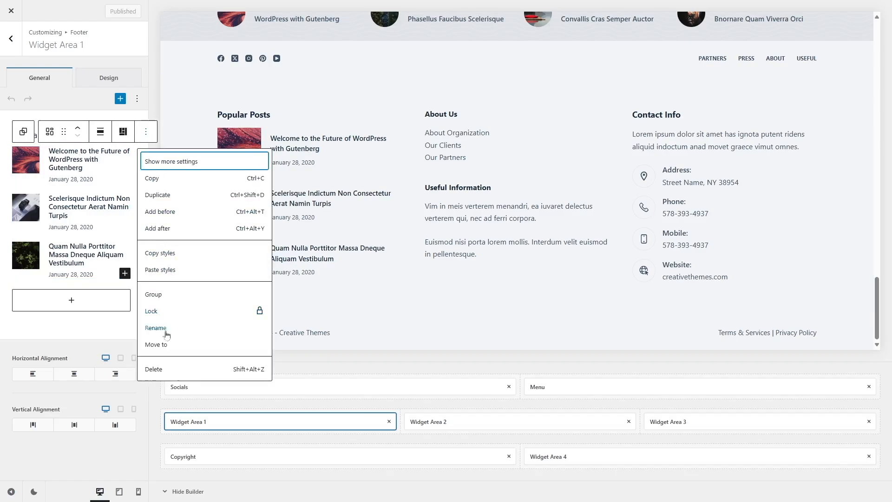
click(162, 369)
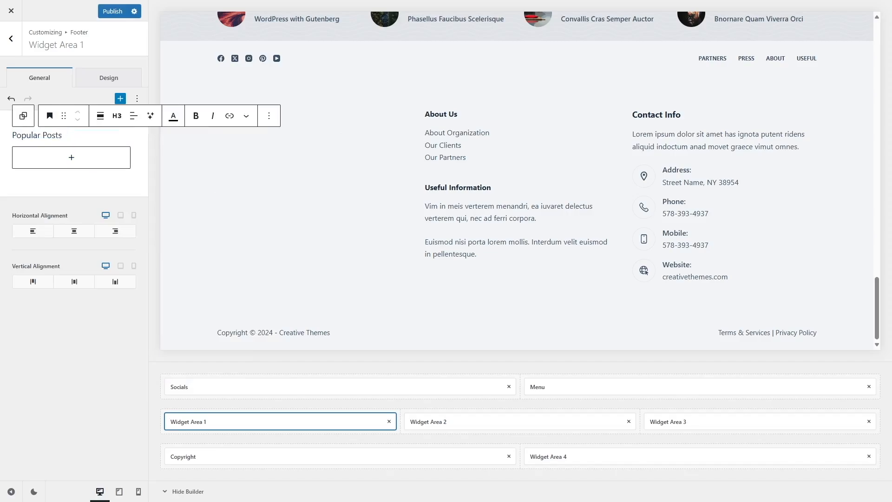
Change the widget area's heading to "Subscribe to our Newsletter" and add a Subscribe block beneath it
triple_click(11, 136)
text(Subscribe to our Newsletter)
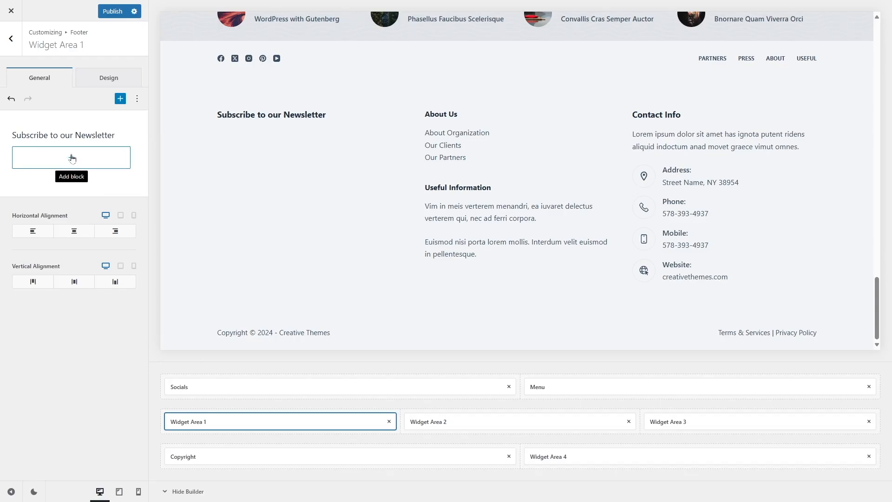
click(72, 158)
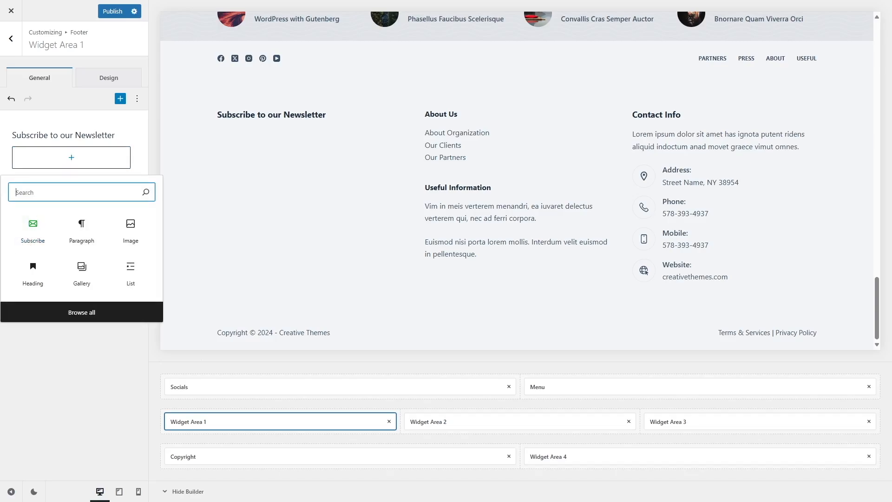
click(37, 229)
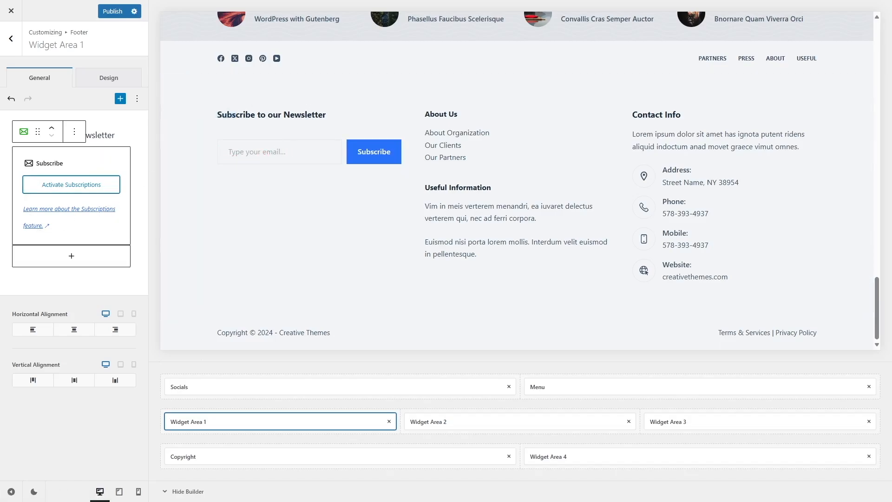
Add a paragraph between the heading and the Subscribe block reading "Lorem ipsum dolor sit amet has ignota putent ridens aliquid indoctum anad movet graece vimut omnes."
click(114, 135)
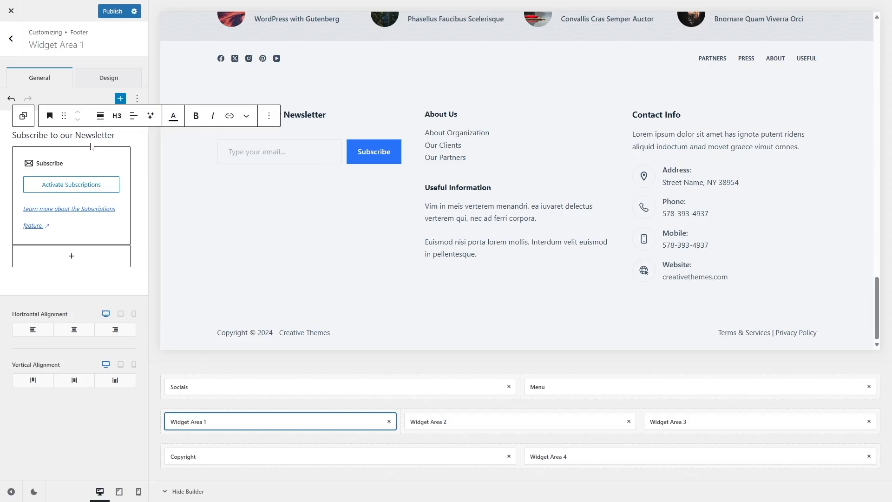
key(Return)
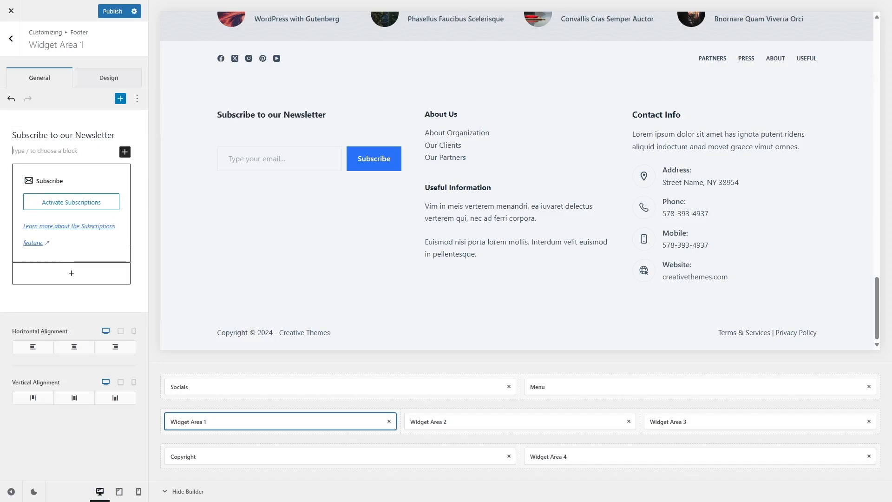
text(Lorem ipsum dolor sit amet has ignota putent ridens aliquid indoctum anad movet graece vimut omnes.)
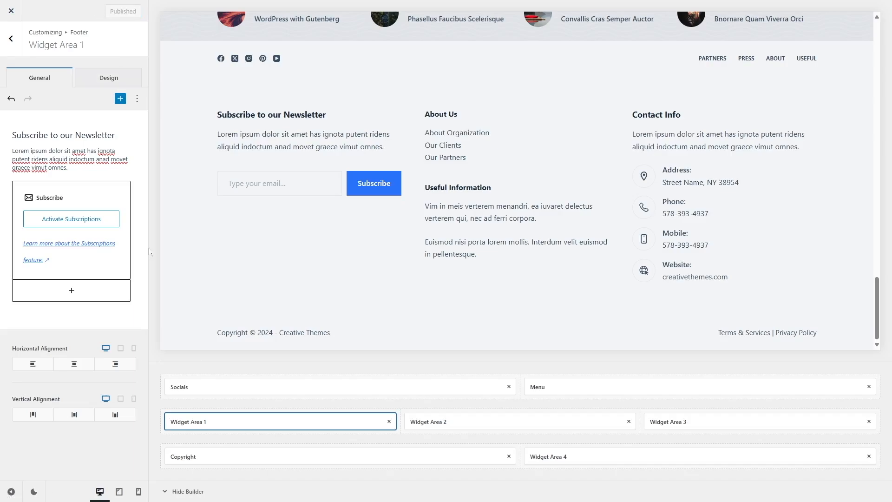
Preview the footer's newsletter widget area in the mobile layout, and return the preview to the desktop layout
click(138, 491)
drag(607, 160, 617, 284)
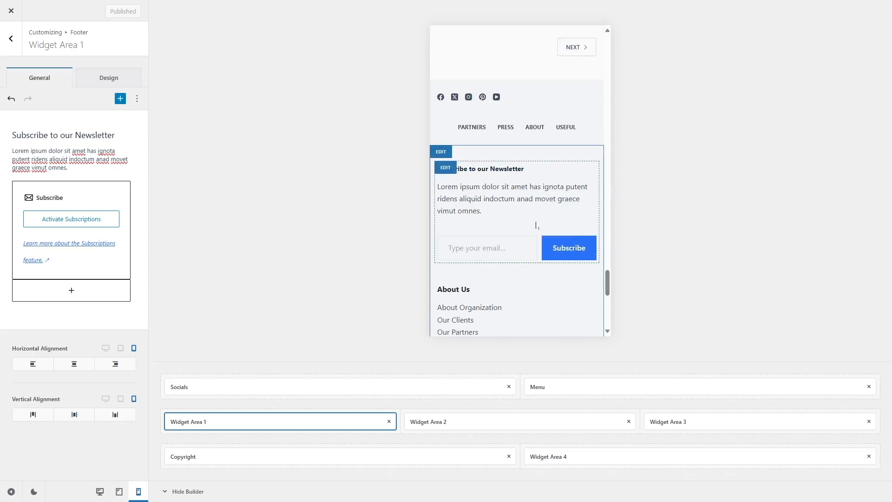
click(99, 491)
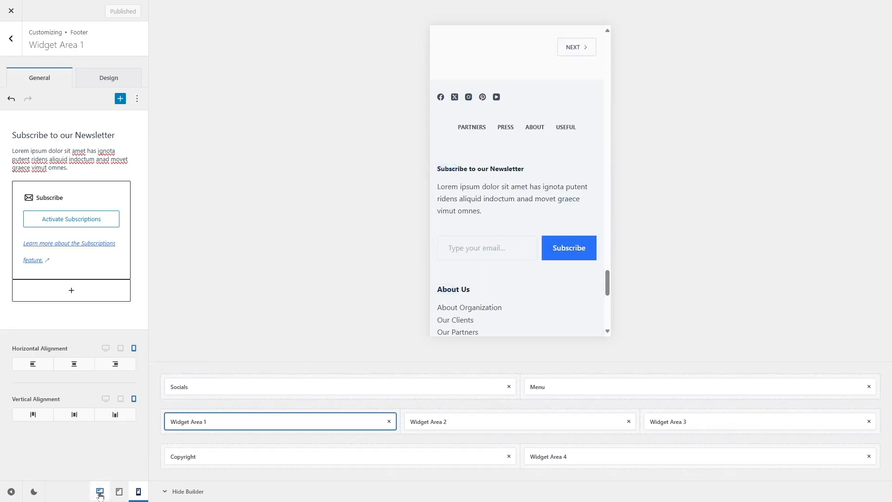
Close the customizer and examine the newsletter form in the footer of the live home page
click(12, 14)
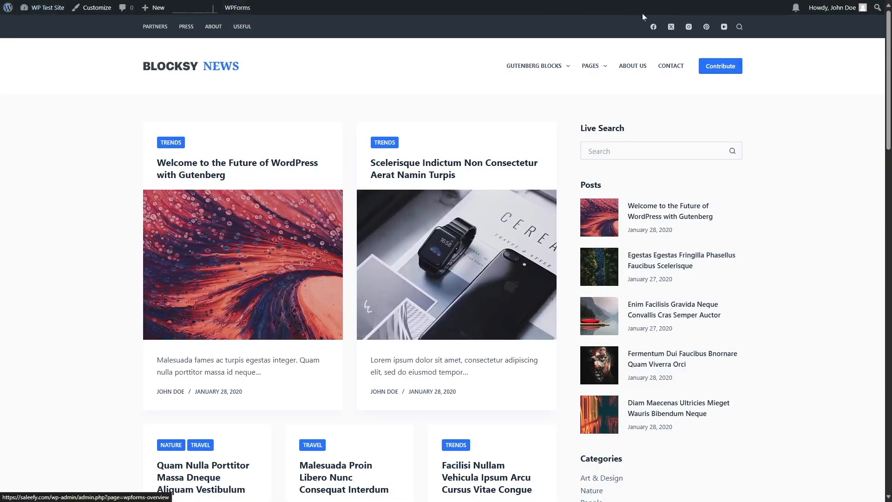
scroll(442, 398, down, 20)
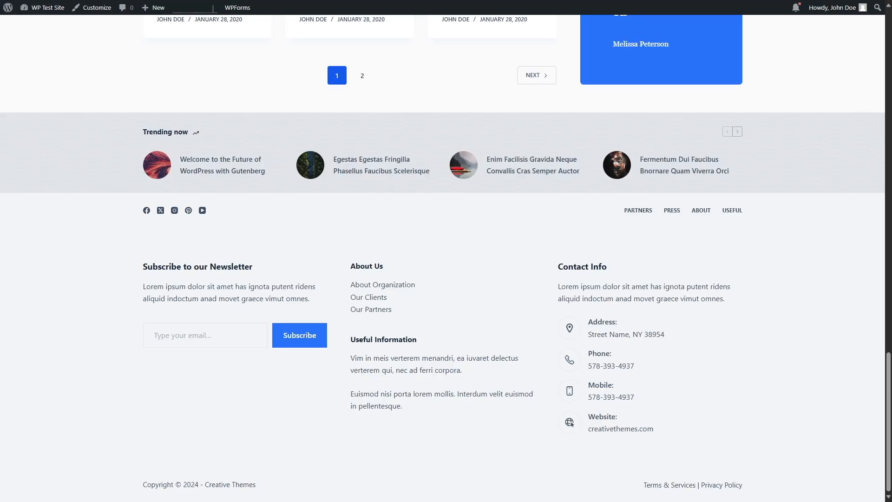
scroll(211, 277, up, 6)
scroll(212, 277, down, 6)
drag(889, 395, 889, 53)
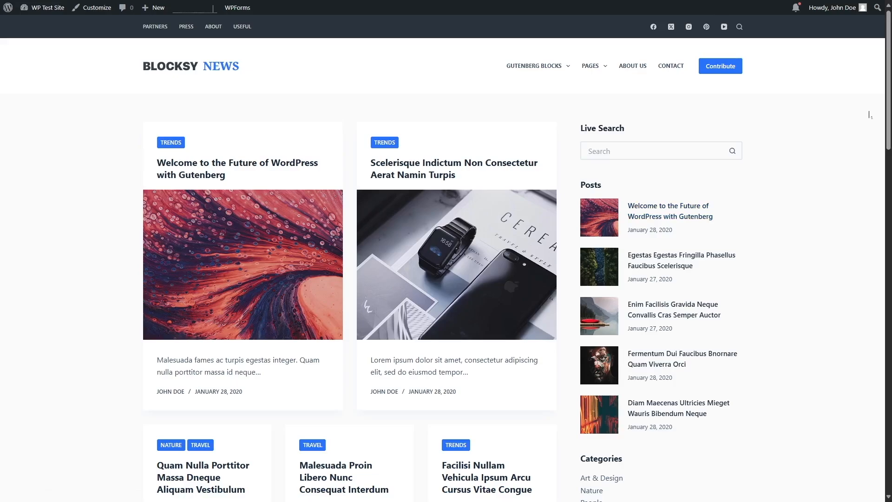
drag(888, 140, 888, 445)
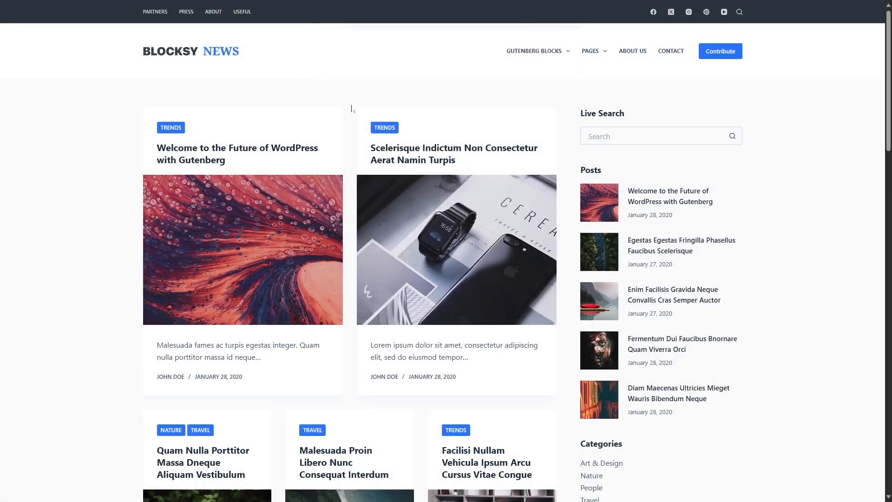
As a logged-out visitor, subscribe through the footer newsletter form with the subscriber's email address and dismiss the confirmation message
scroll(357, 136, down, 13)
scroll(357, 136, down, 13)
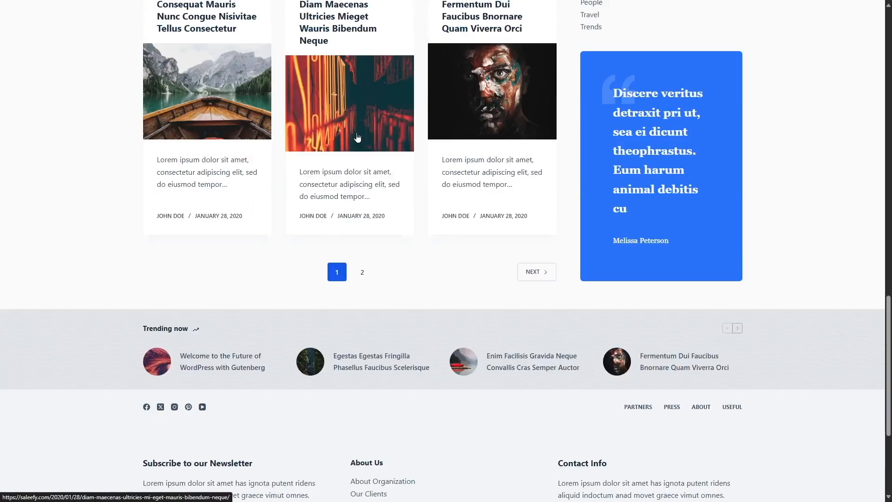
click(212, 338)
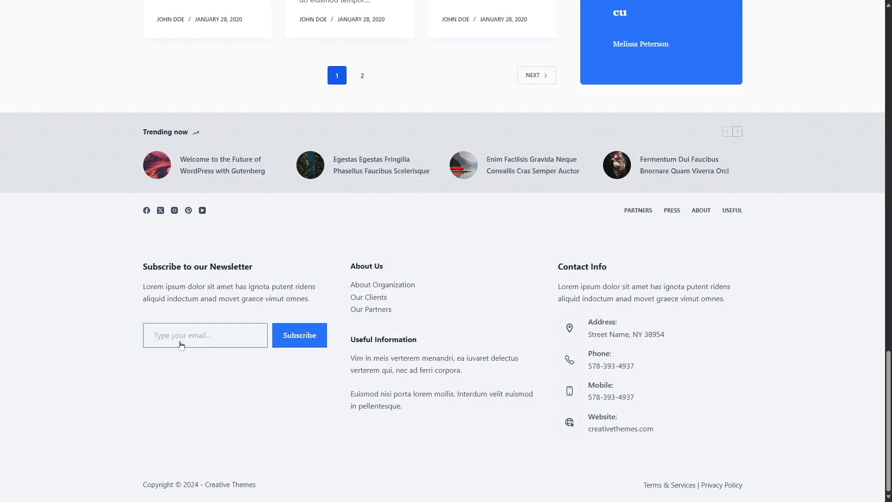
key(ctrl+v)
click(288, 344)
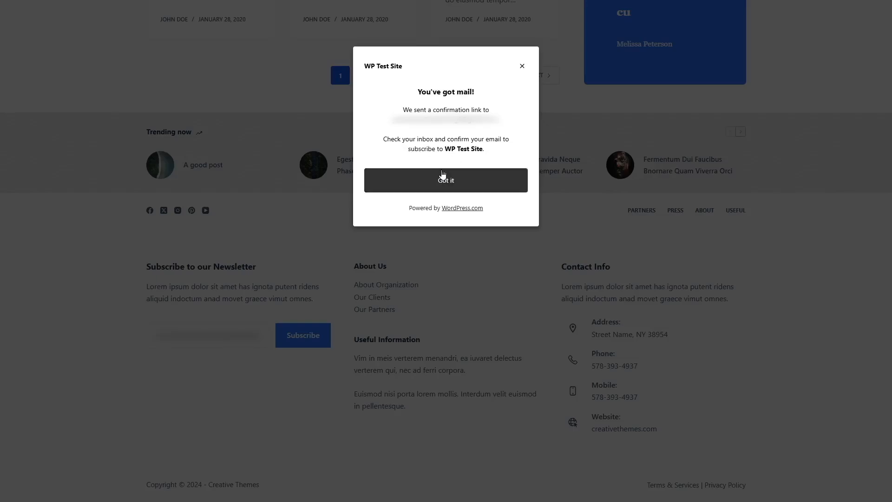
click(456, 184)
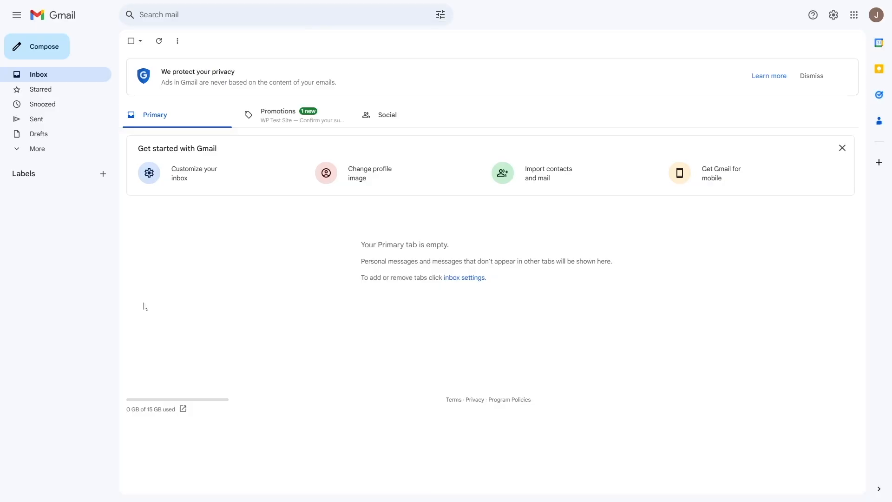
Switch to Gmail and open the "Confirm your subscription" email from WP Test Site among the promotional messages
click(282, 116)
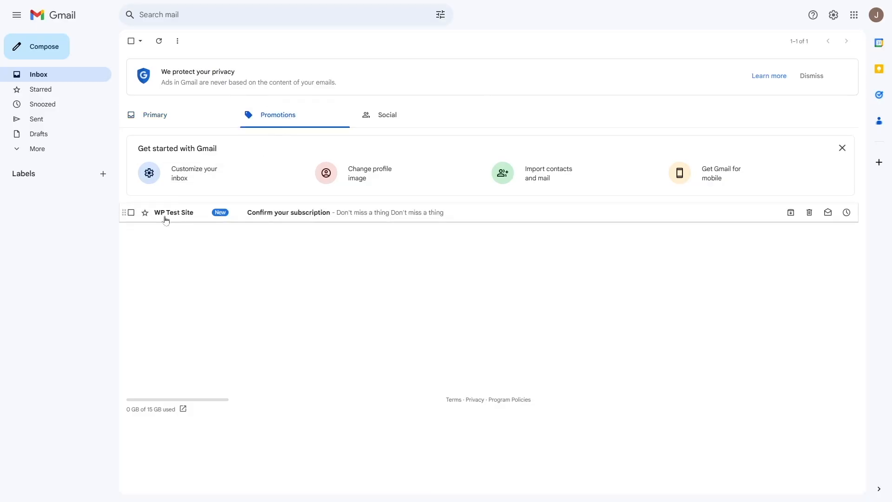
click(286, 221)
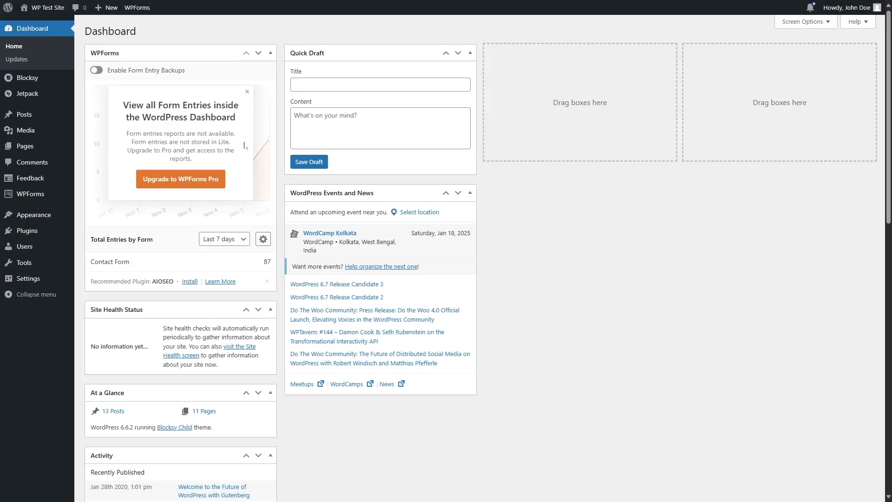
From the WordPress dashboard, open Jetpack's Subscribers page and approve logging in to Jetpack.com with the WordPress.com account
mouse_move(56, 99)
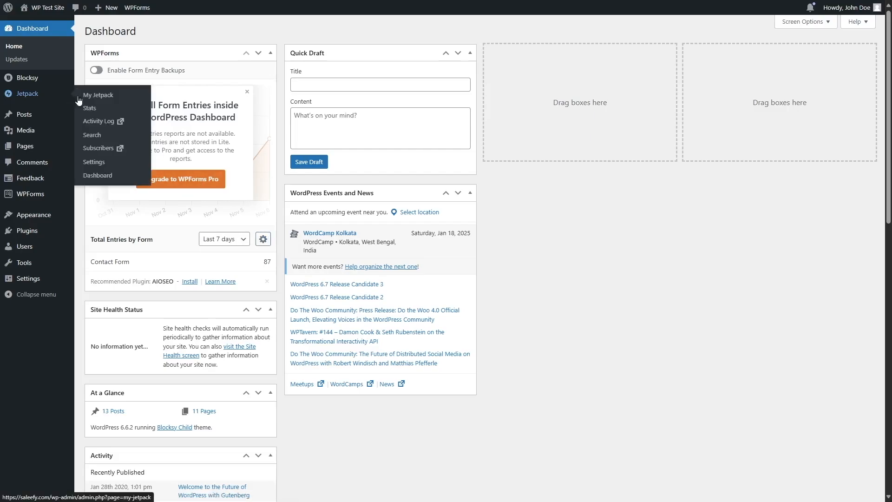
click(96, 150)
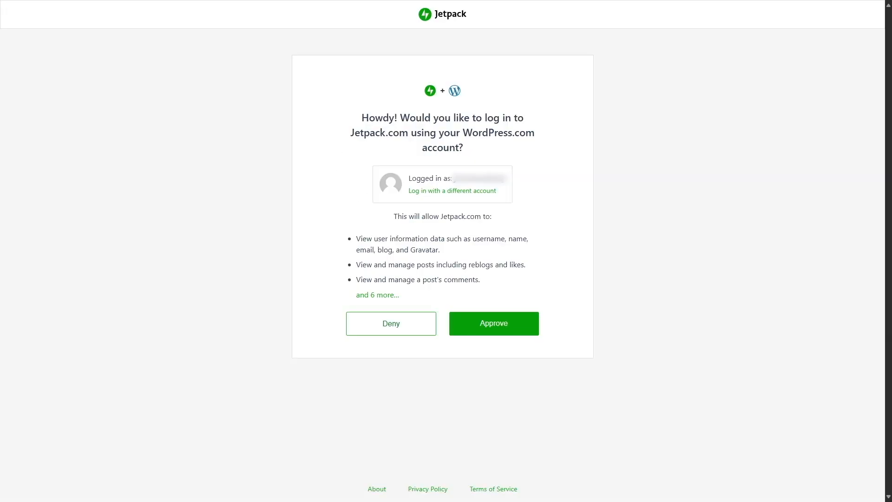
click(495, 331)
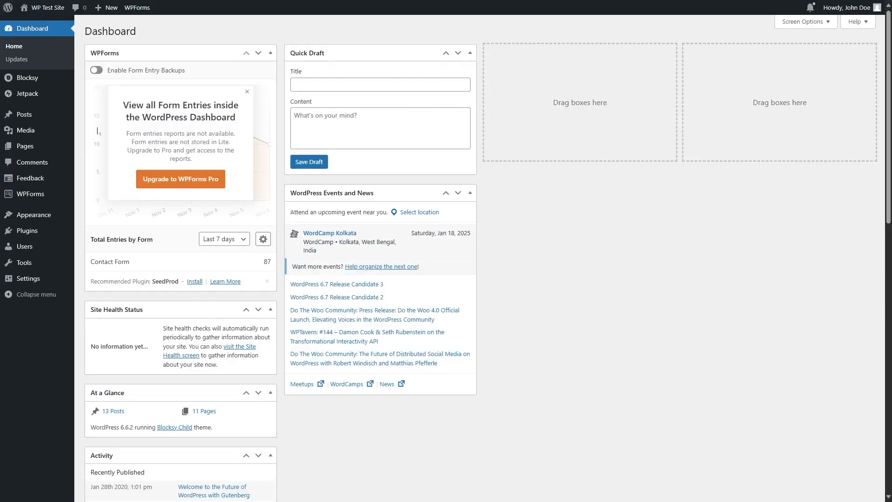
Create a new post and set the aerial beach photo from the Media Library as its featured image
mouse_move(46, 119)
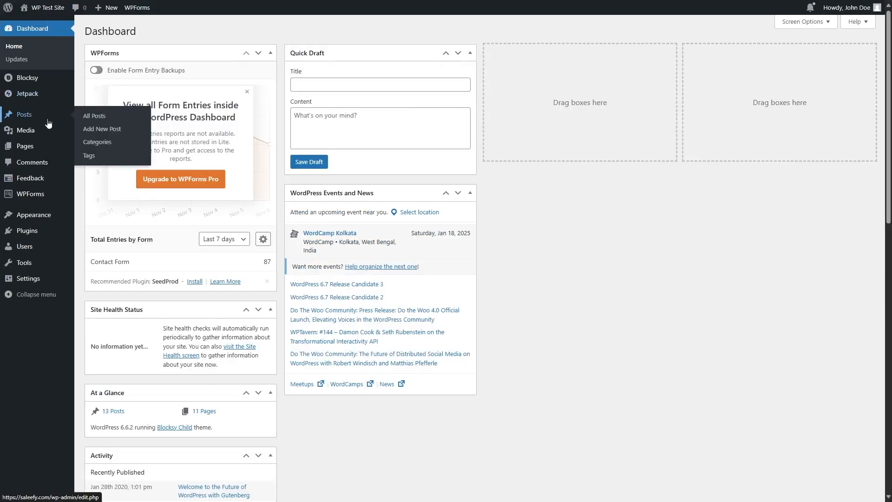
click(102, 130)
click(506, 145)
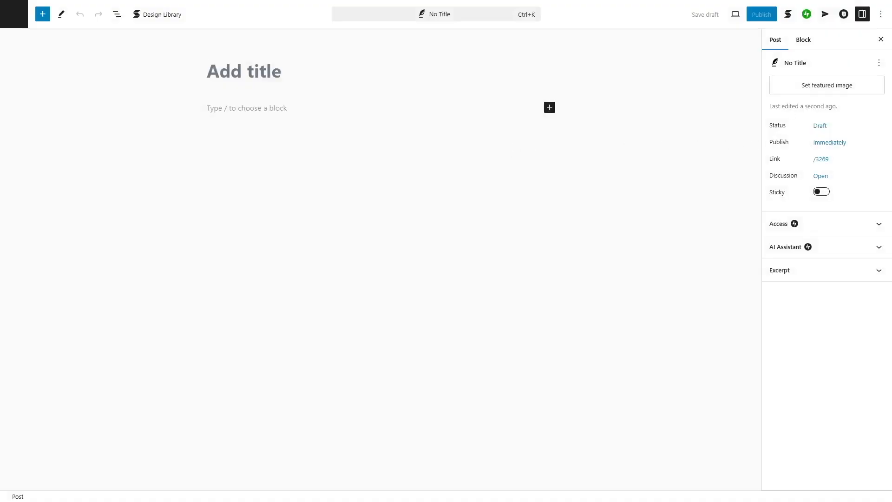
click(809, 89)
click(804, 115)
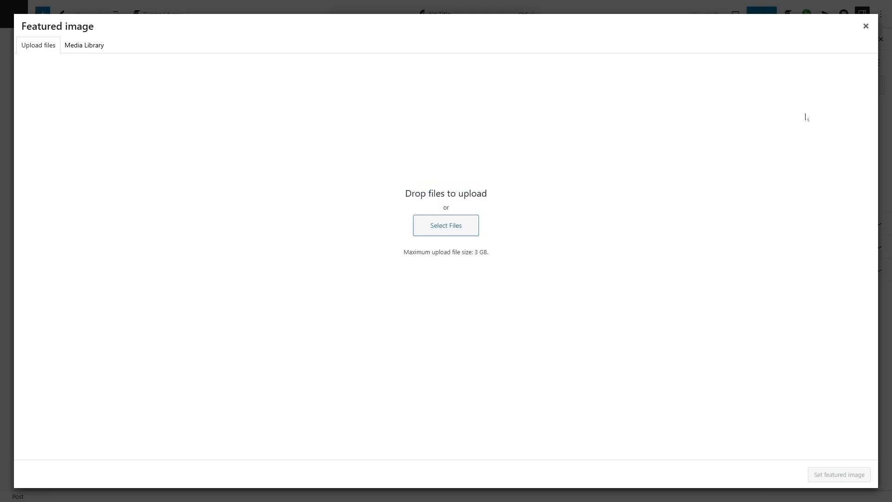
click(89, 49)
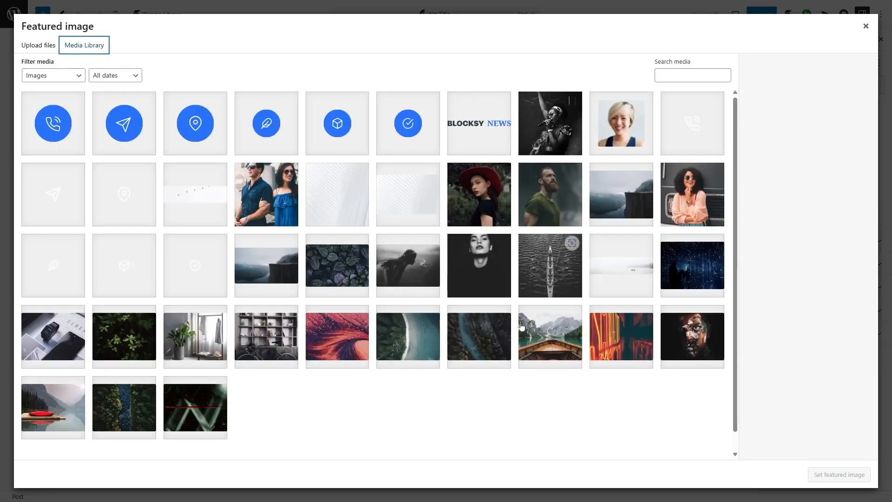
click(399, 348)
click(838, 474)
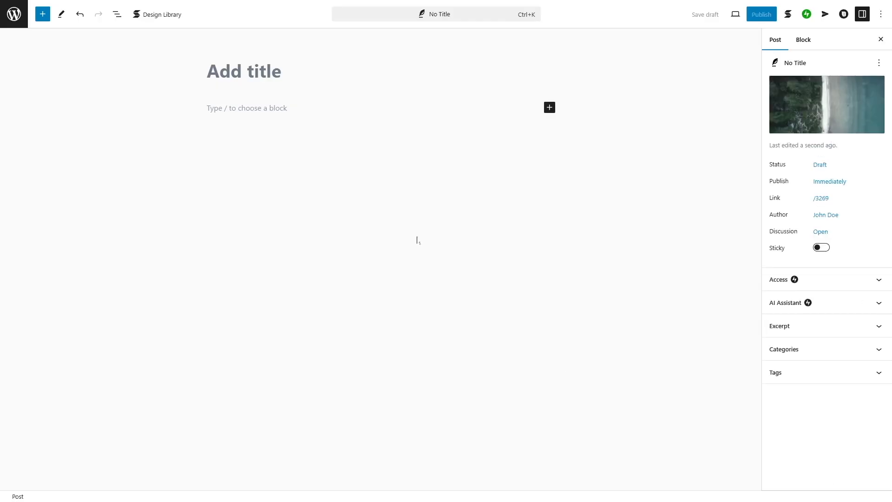
Title the post "A good post" and paste the copied lorem ipsum paragraphs as its body
text(A good post)
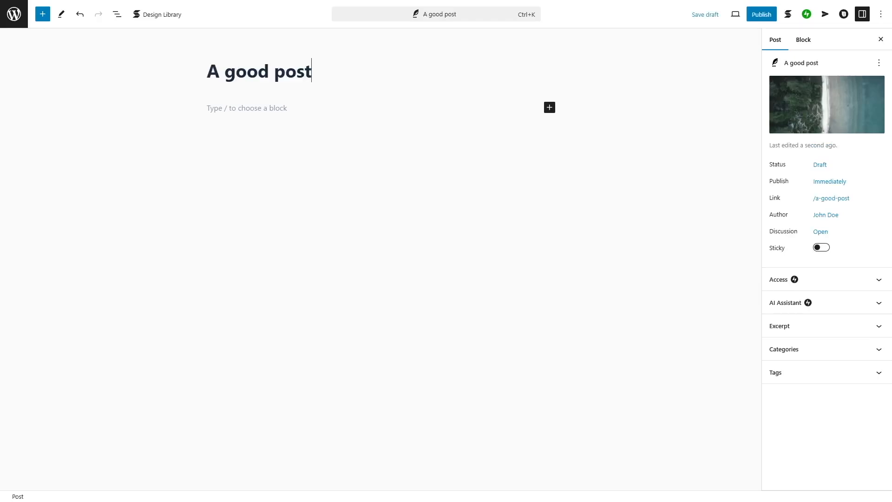
click(278, 113)
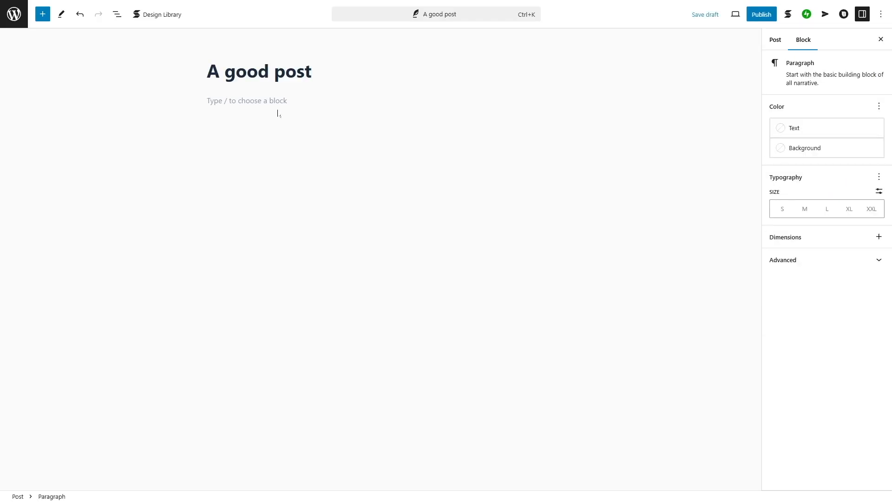
key(ctrl+v)
click(592, 322)
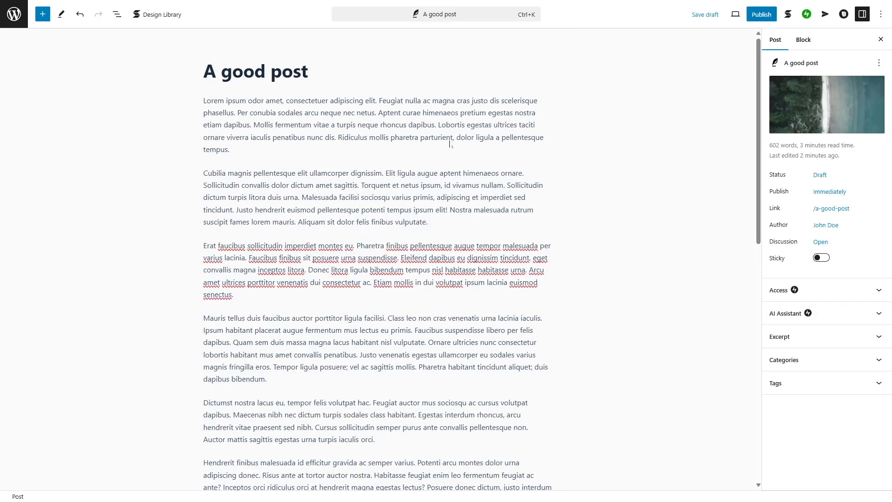
scroll(450, 144, down, 4)
scroll(449, 185, up, 4)
Publish the post, leave the editor for the posts list, and visit the site
click(761, 14)
click(790, 15)
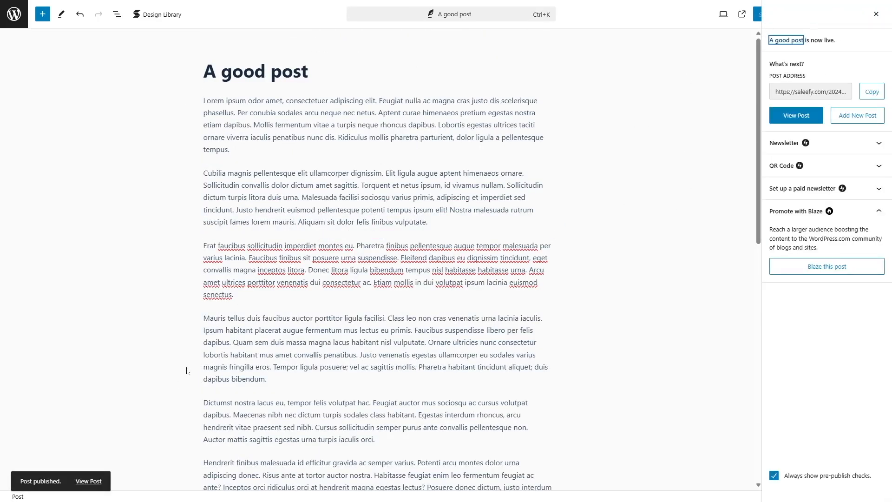
click(17, 27)
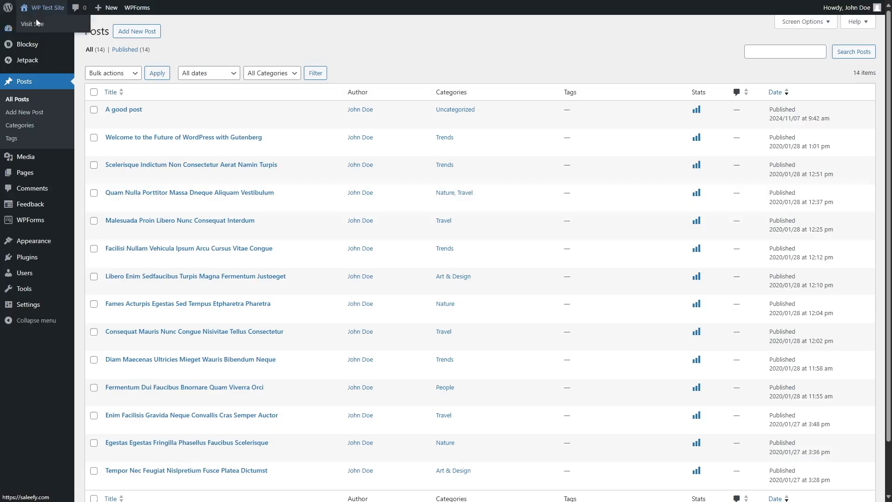
click(42, 24)
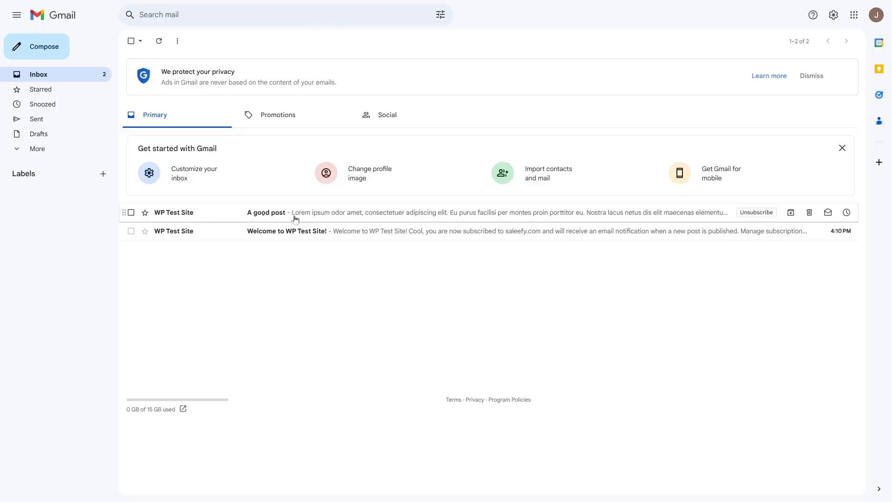
Open the "A good post" newsletter email in Gmail, continue reading on the site, and check the post through its subscription section
click(308, 215)
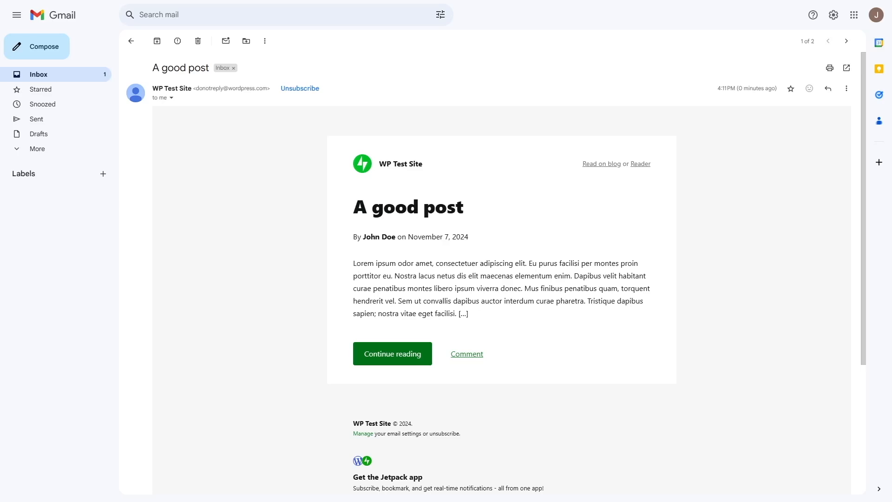
click(400, 360)
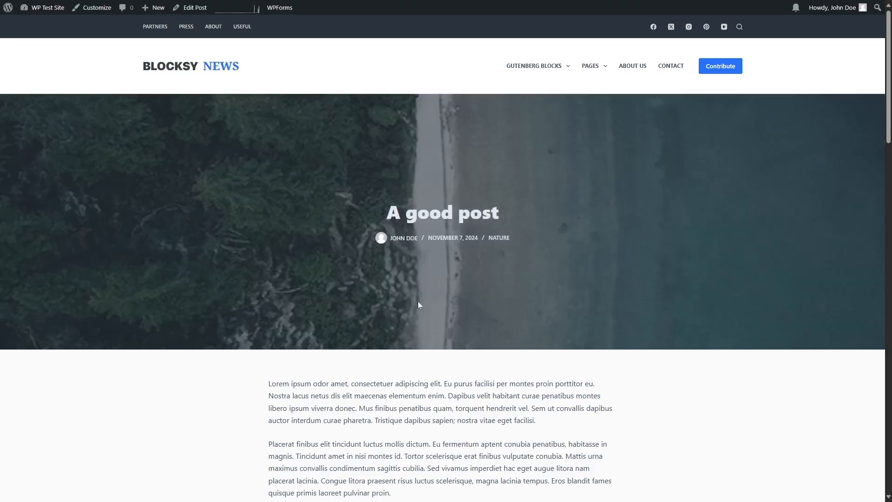
scroll(417, 302, down, 5)
scroll(418, 305, down, 20)
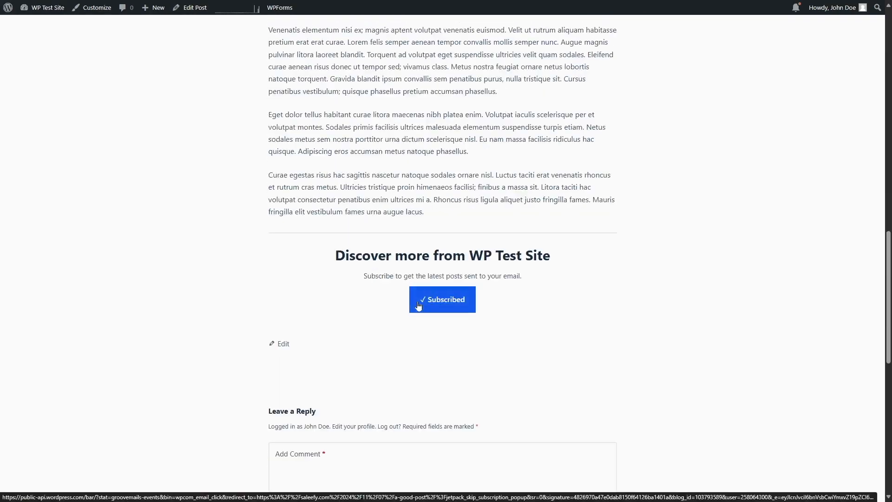
scroll(418, 305, up, 20)
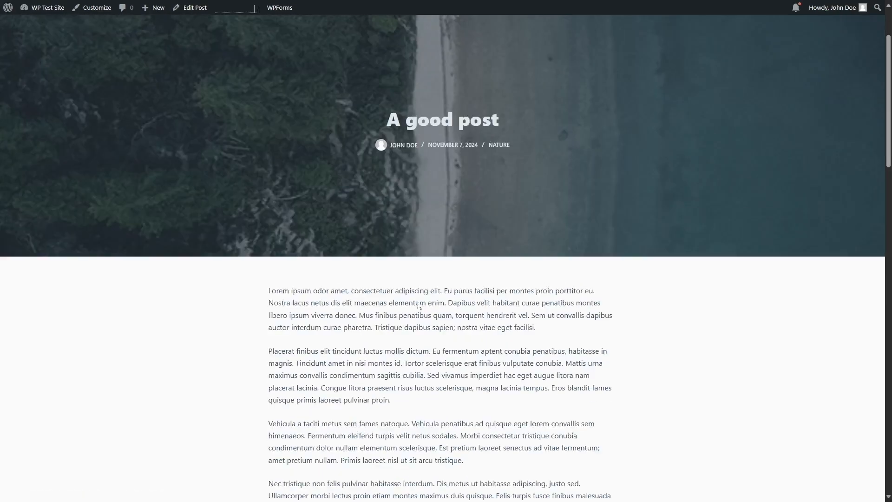
scroll(418, 305, up, 1)
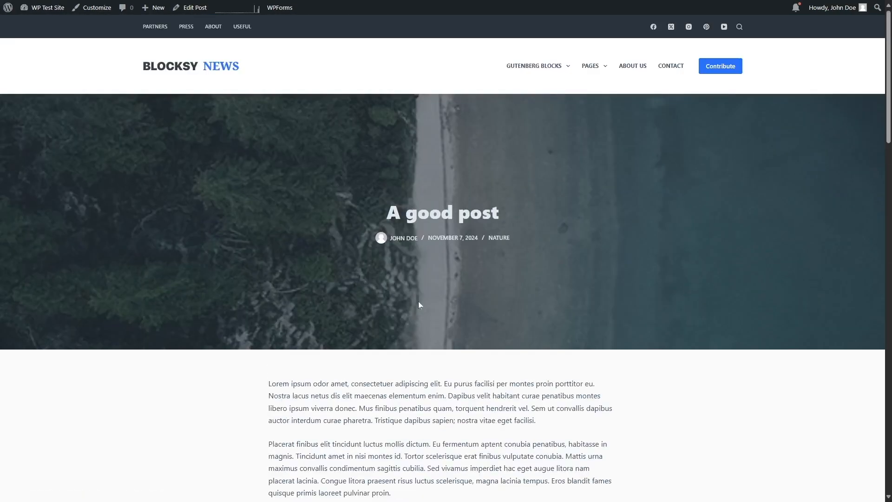